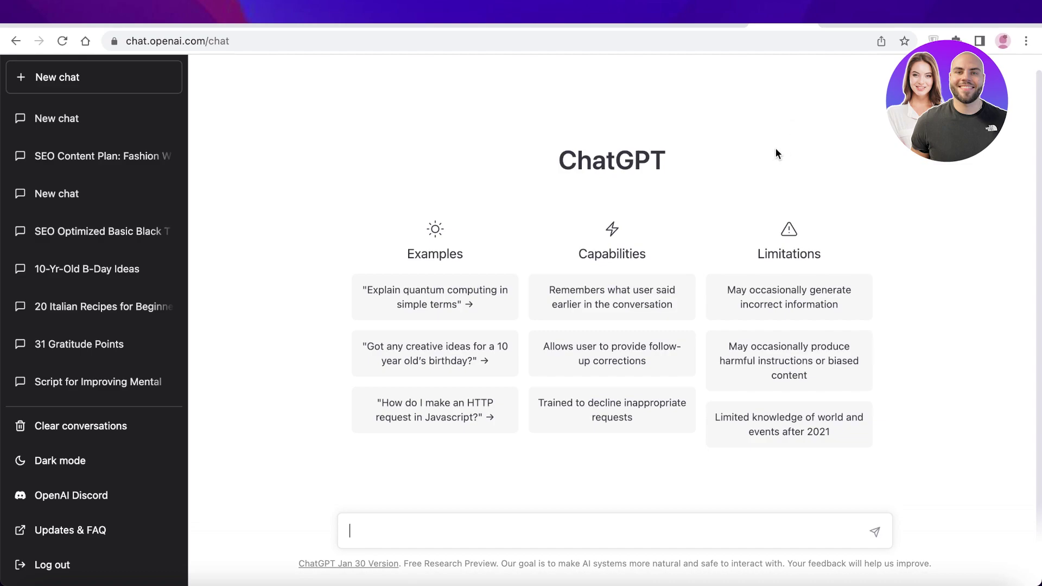
Step: Send the 'Explain quantum computing' example, resend it in a new chat after the error, and close the high-demand banner
{"action": "left_click", "coordinate": [434, 299]}
{"action": "left_click", "coordinate": [875, 532]}
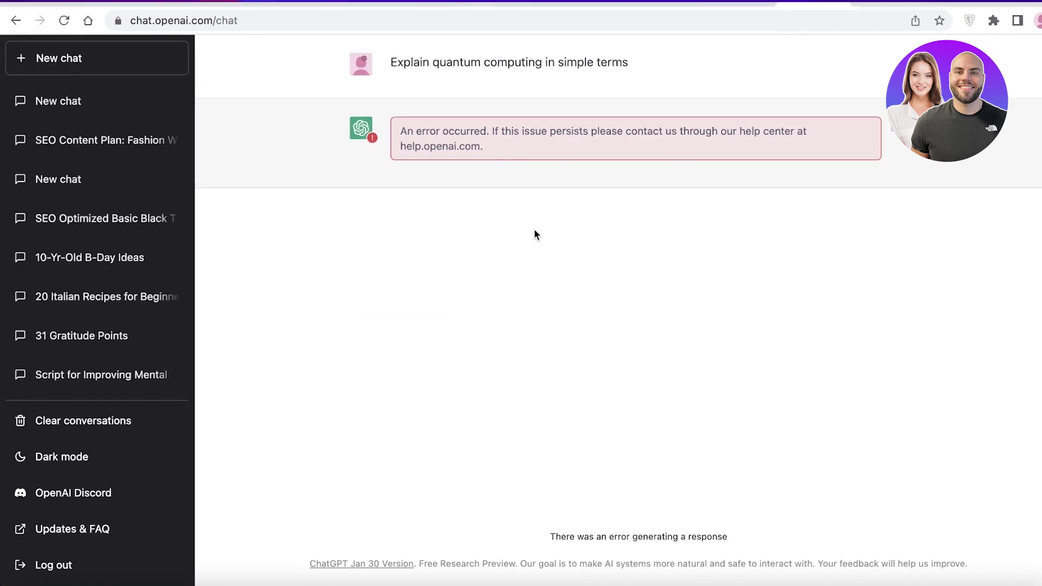
{"action": "left_click", "coordinate": [36, 67]}
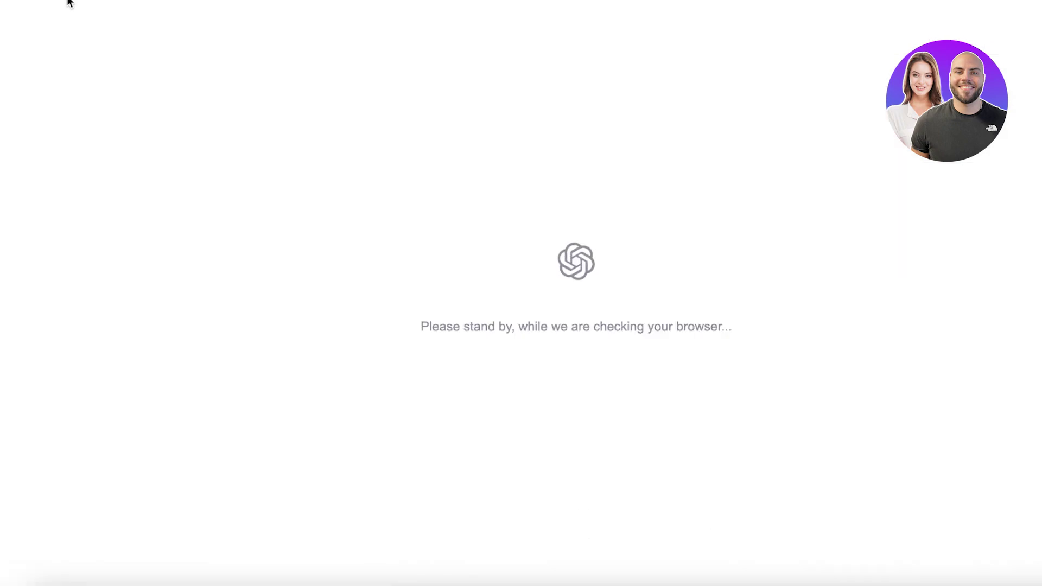
{"action": "left_click", "coordinate": [538, 269]}
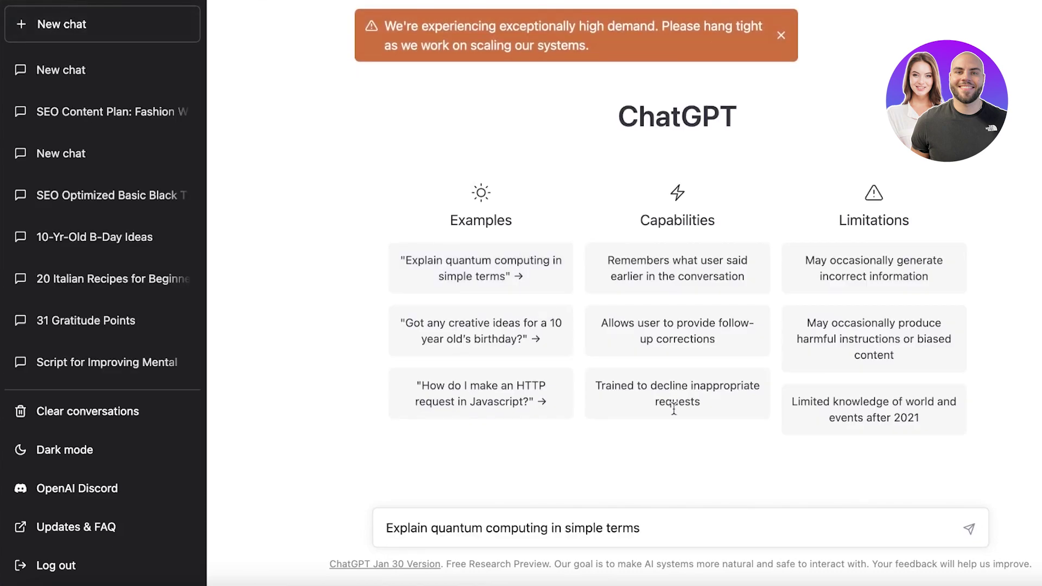
{"action": "left_click", "coordinate": [969, 526]}
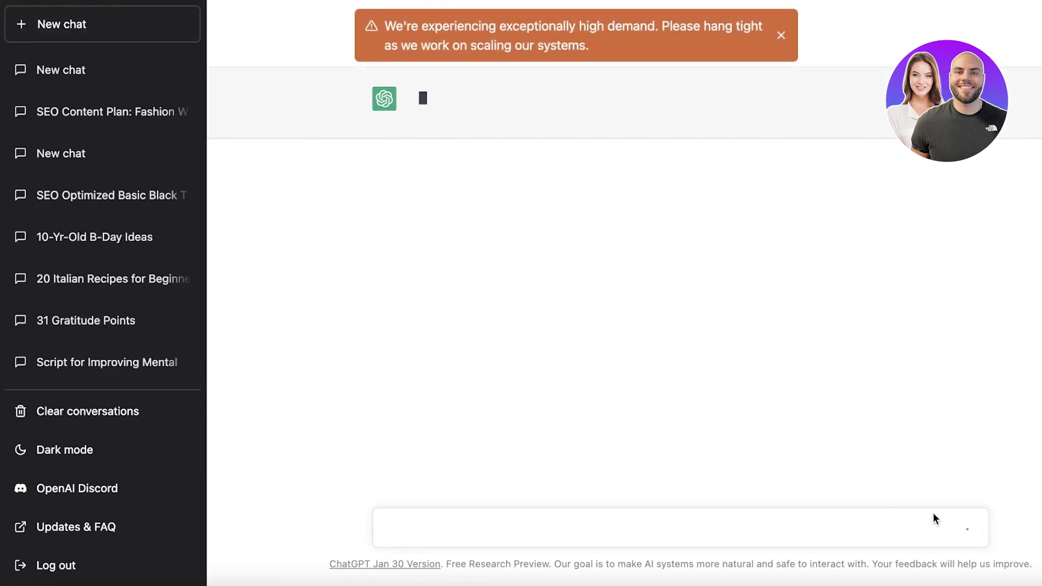
{"action": "left_click", "coordinate": [781, 34]}
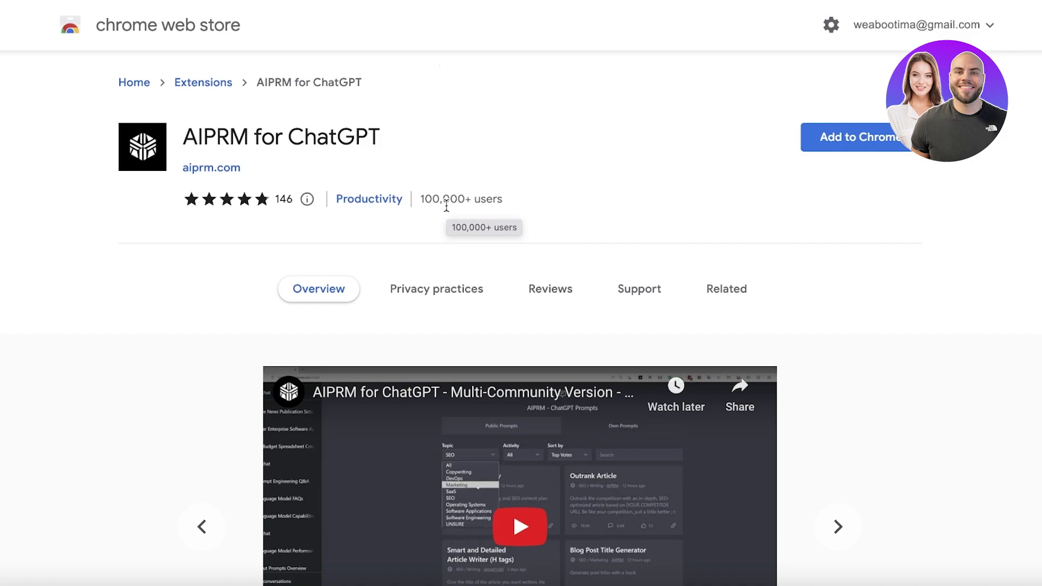
Step: Add the AIPRM for ChatGPT extension to Chrome and confirm the installation
{"action": "left_click", "coordinate": [873, 138]}
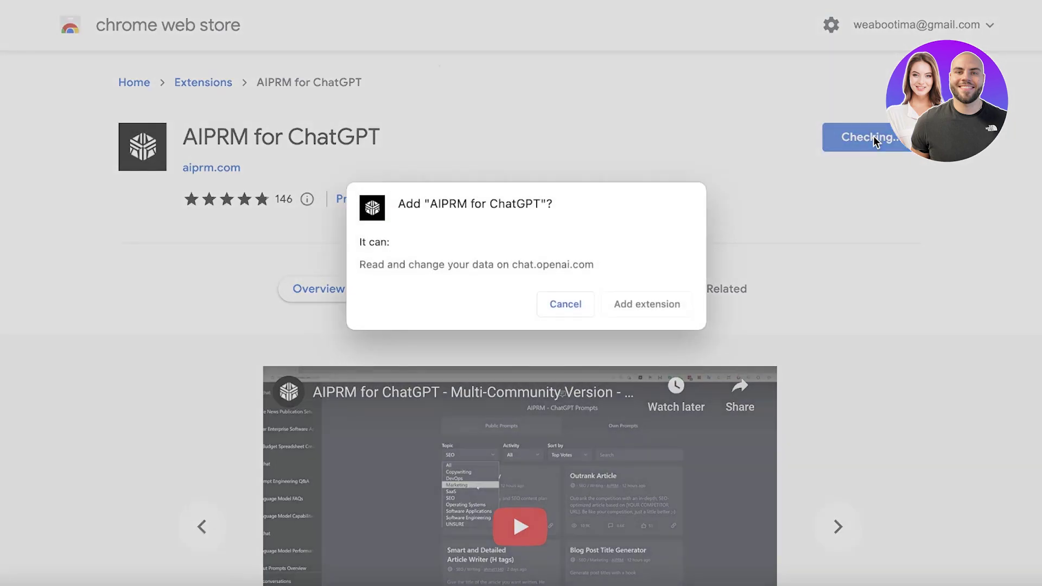
{"action": "left_click", "coordinate": [654, 312]}
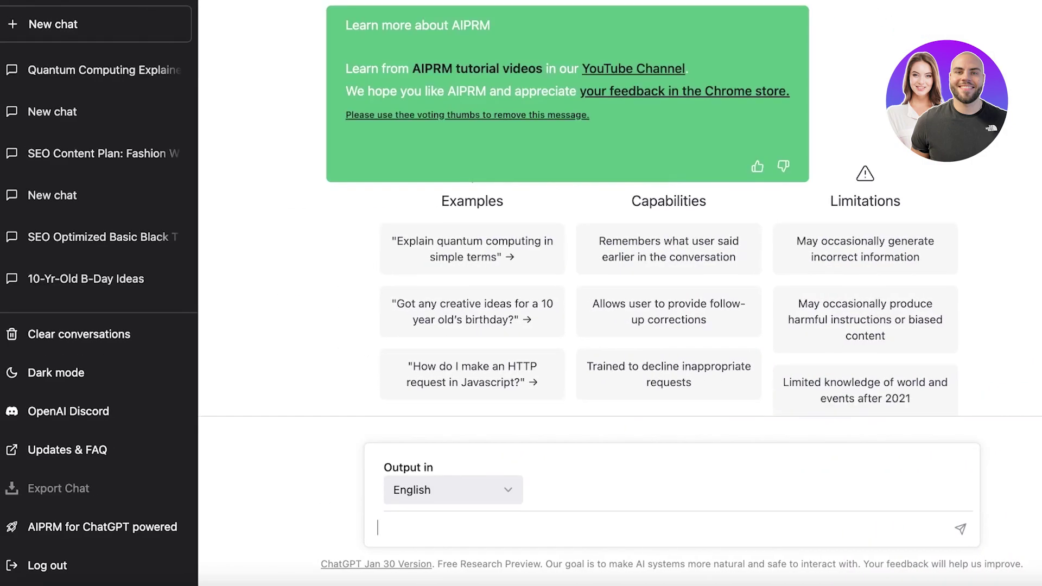
Step: Thumbs-up the AIPRM welcome banner, then browse the Public Prompts cards and return to the top
{"action": "left_click", "coordinate": [757, 165]}
{"action": "scroll", "coordinate": [964, 201], "scroll_direction": "up", "scroll_amount": 15}
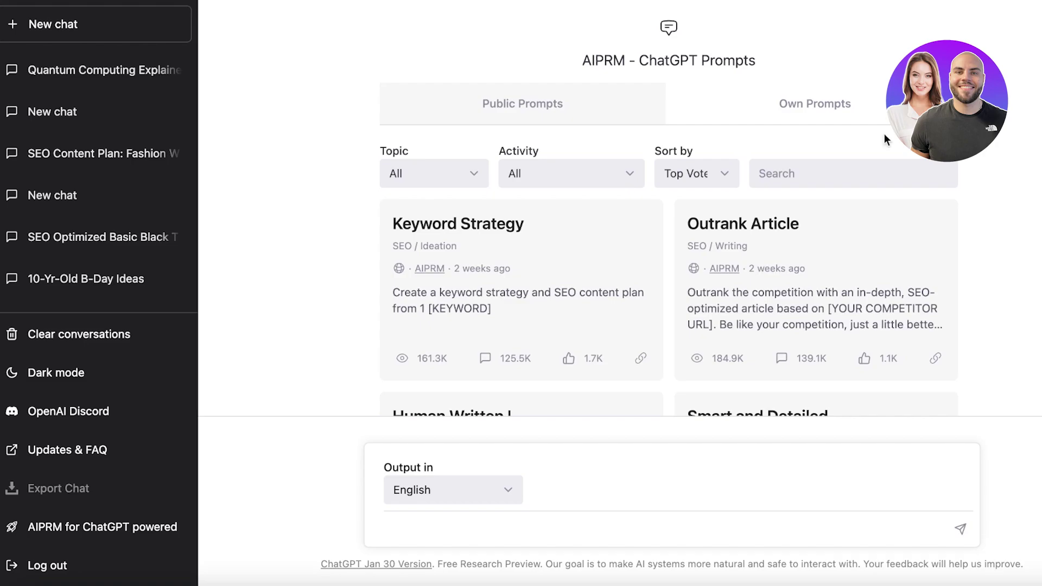
{"action": "scroll", "coordinate": [886, 140], "scroll_direction": "down", "scroll_amount": 7}
{"action": "scroll", "coordinate": [849, 116], "scroll_direction": "up", "scroll_amount": 7}
{"action": "scroll", "coordinate": [1020, 117], "scroll_direction": "down", "scroll_amount": 15}
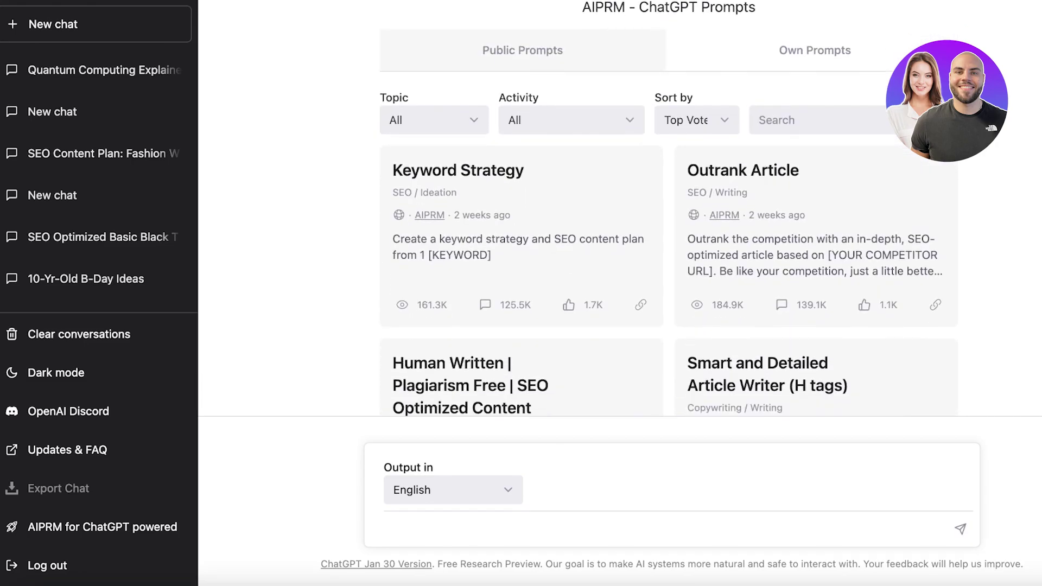
{"action": "scroll", "coordinate": [644, 181], "scroll_direction": "up", "scroll_amount": 11}
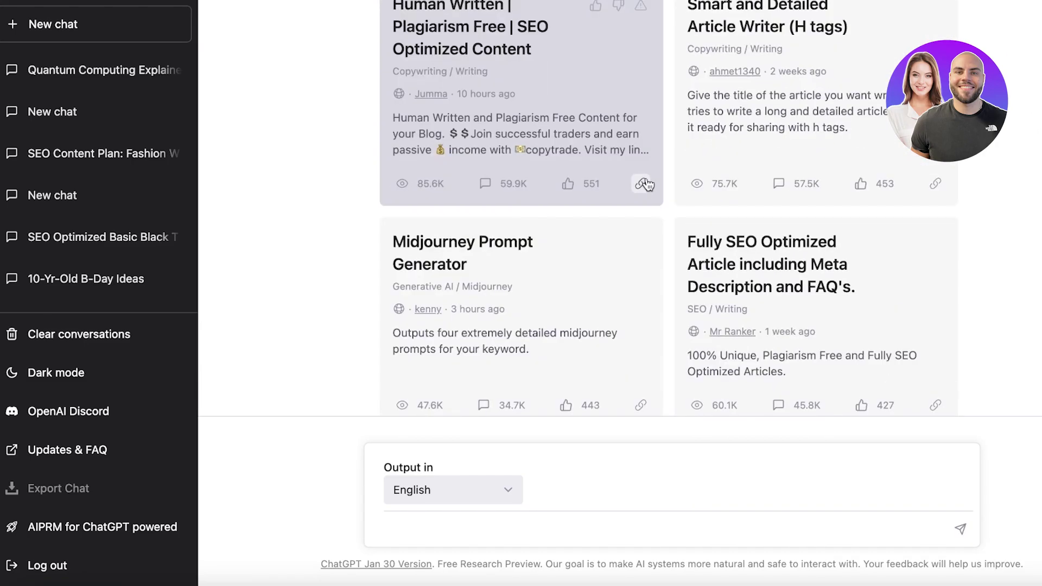
{"action": "scroll", "coordinate": [577, 182], "scroll_direction": "up", "scroll_amount": 4}
{"action": "scroll", "coordinate": [669, 209], "scroll_direction": "down", "scroll_amount": 12}
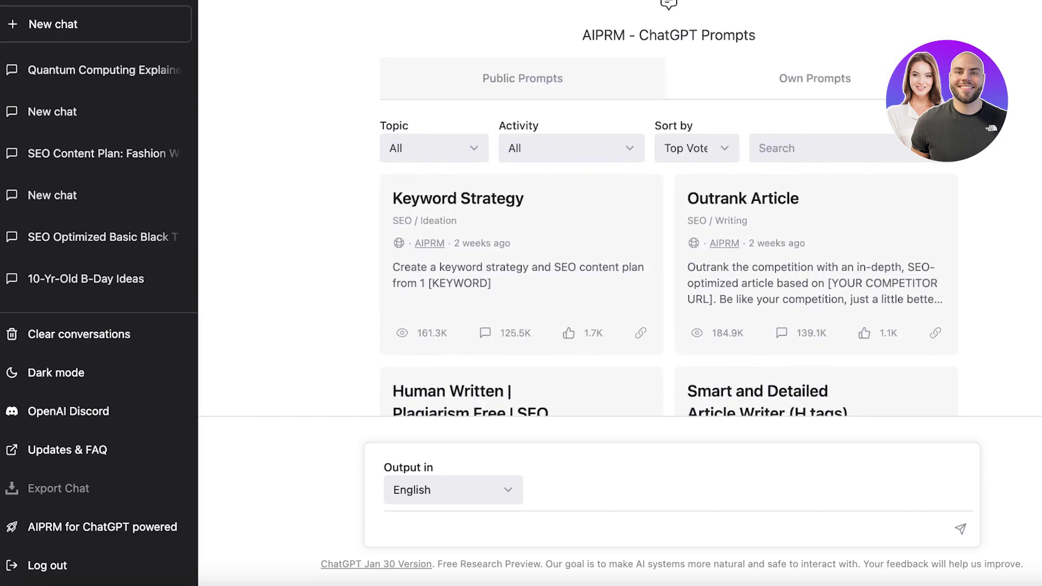
{"action": "scroll", "coordinate": [1026, 167], "scroll_direction": "down", "scroll_amount": 6}
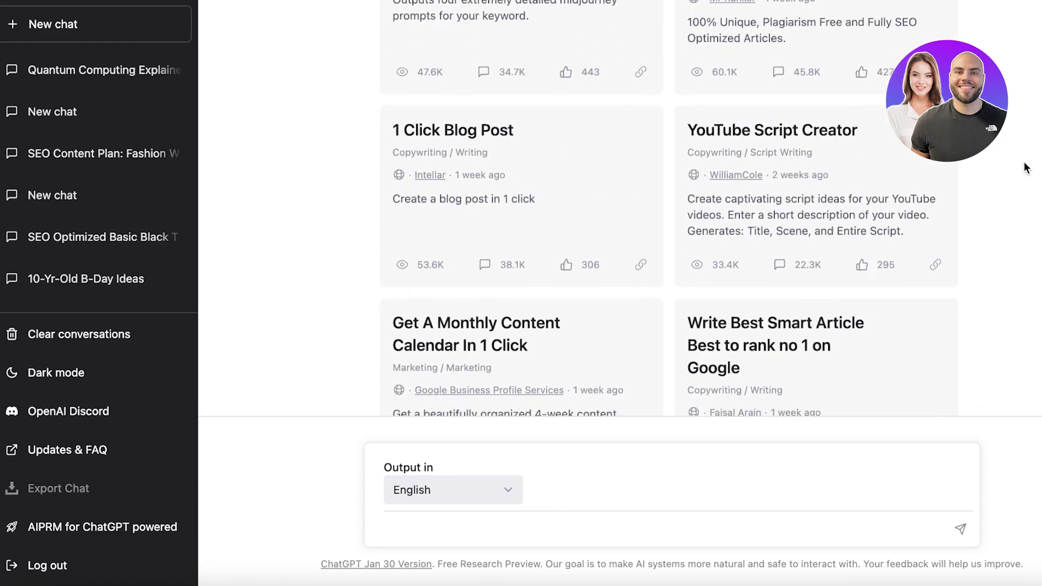
{"action": "scroll", "coordinate": [1026, 169], "scroll_direction": "up", "scroll_amount": 10}
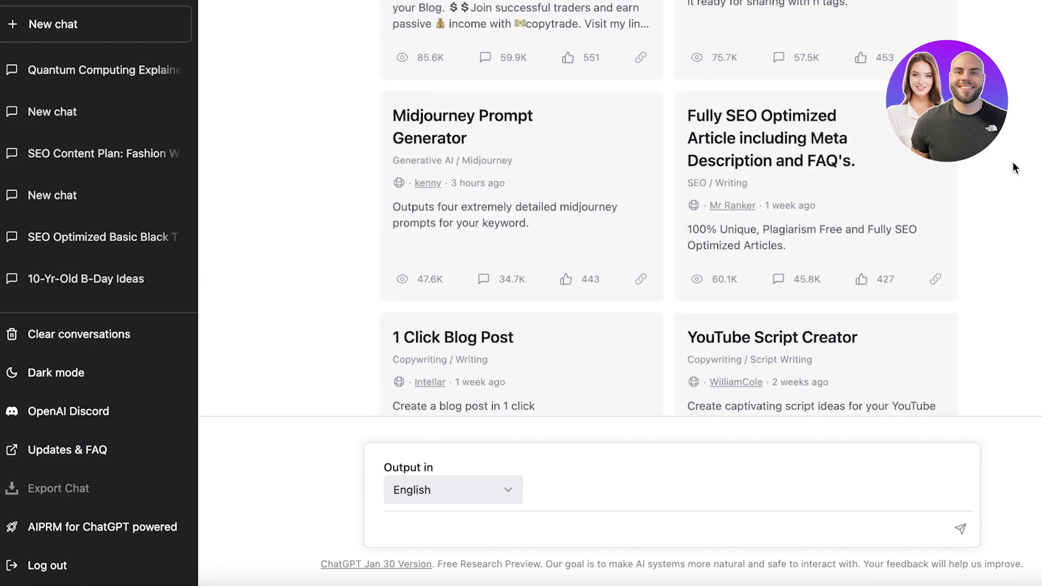
{"action": "scroll", "coordinate": [1034, 84], "scroll_direction": "up", "scroll_amount": 5}
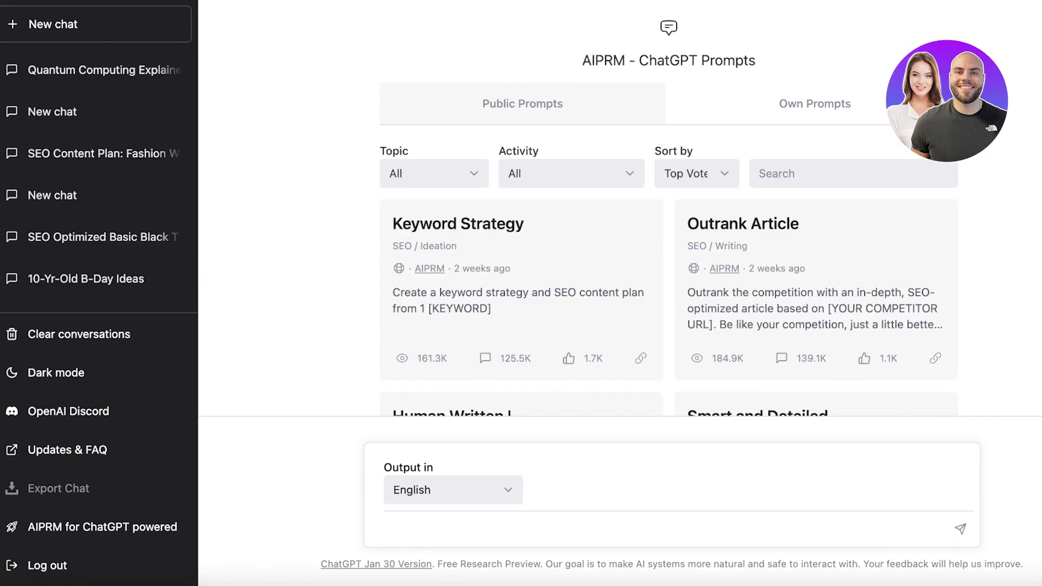
{"action": "scroll", "coordinate": [1034, 84], "scroll_direction": "down", "scroll_amount": 2}
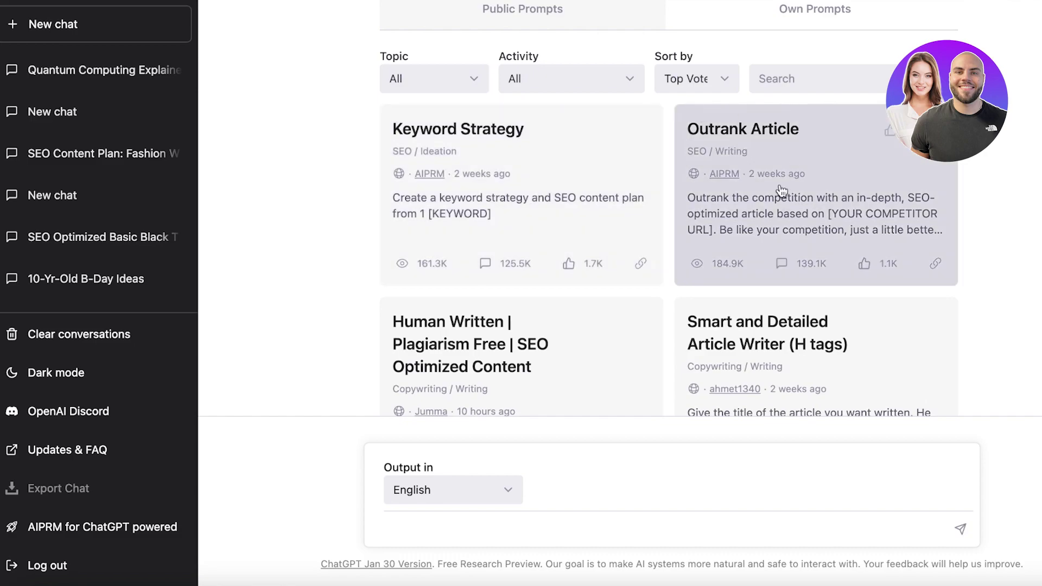
{"action": "scroll", "coordinate": [326, 178], "scroll_direction": "down", "scroll_amount": 7}
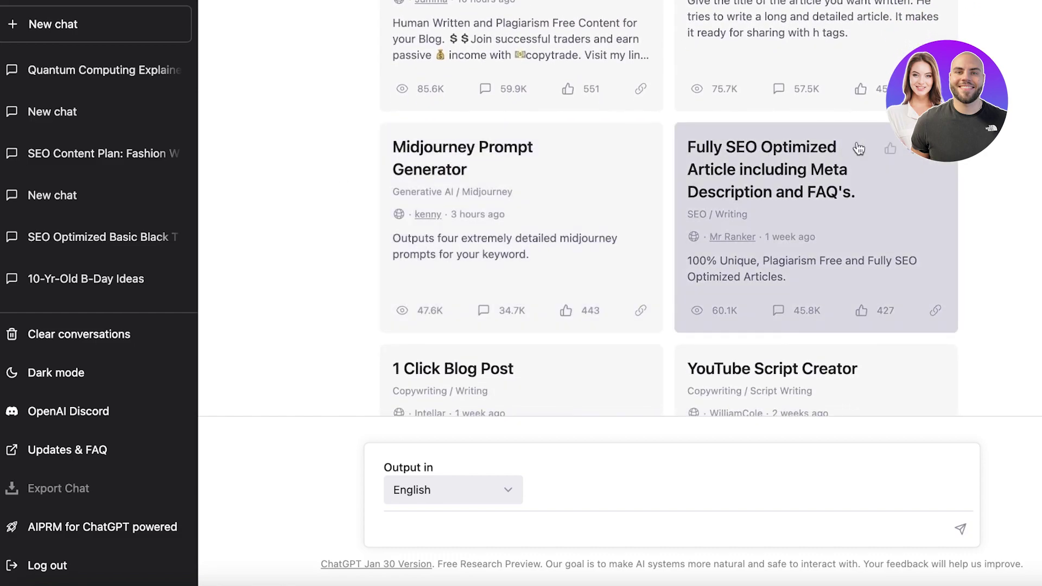
{"action": "scroll", "coordinate": [859, 148], "scroll_direction": "down", "scroll_amount": 2}
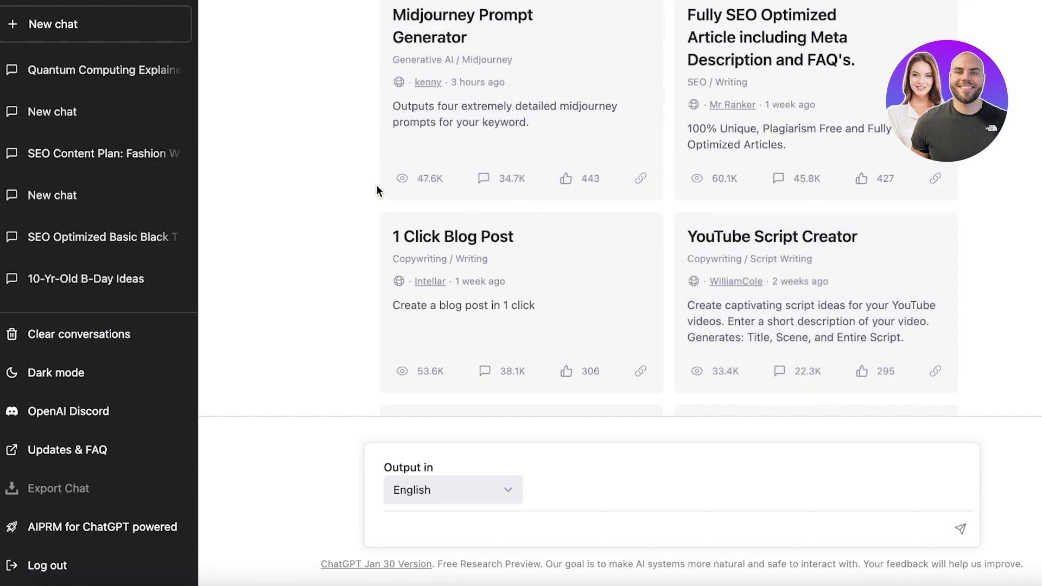
{"action": "scroll", "coordinate": [378, 187], "scroll_direction": "down", "scroll_amount": 6}
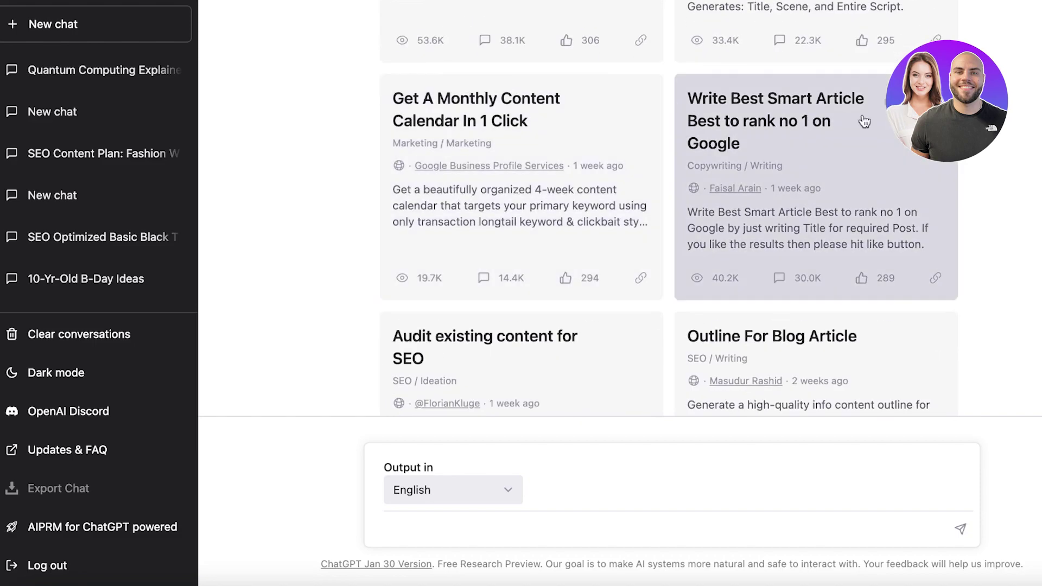
{"action": "scroll", "coordinate": [512, 158], "scroll_direction": "down", "scroll_amount": 2}
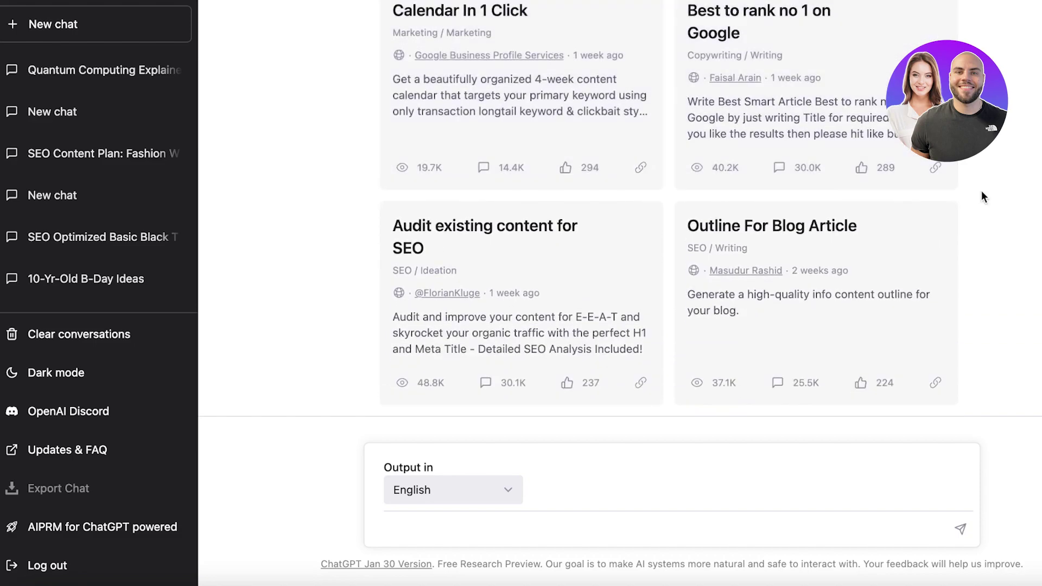
{"action": "scroll", "coordinate": [697, 241], "scroll_direction": "down", "scroll_amount": 1}
{"action": "scroll", "coordinate": [760, 217], "scroll_direction": "down", "scroll_amount": 1}
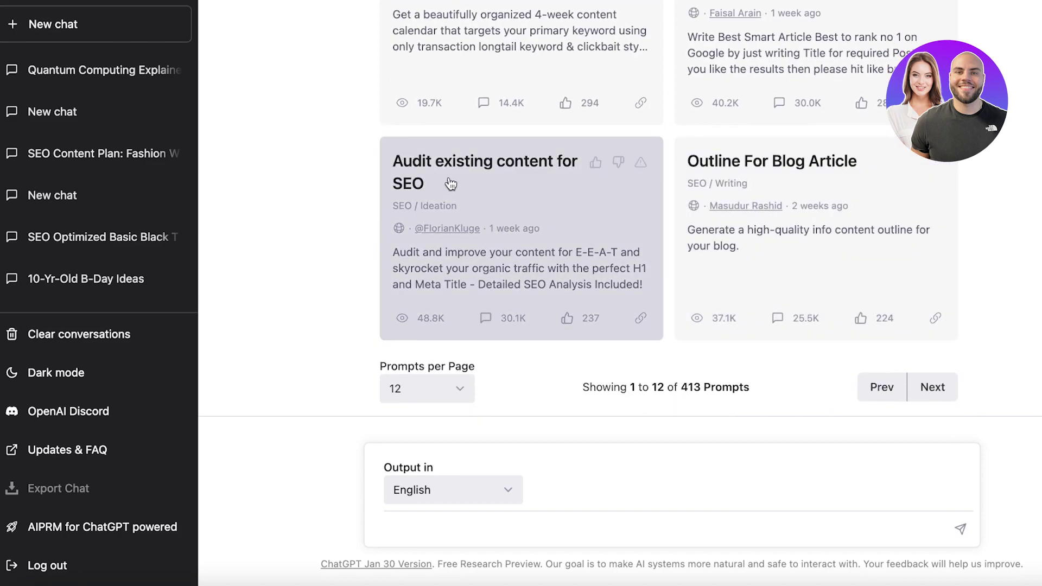
{"action": "scroll", "coordinate": [668, 213], "scroll_direction": "up", "scroll_amount": 1}
{"action": "scroll", "coordinate": [668, 208], "scroll_direction": "up", "scroll_amount": 5}
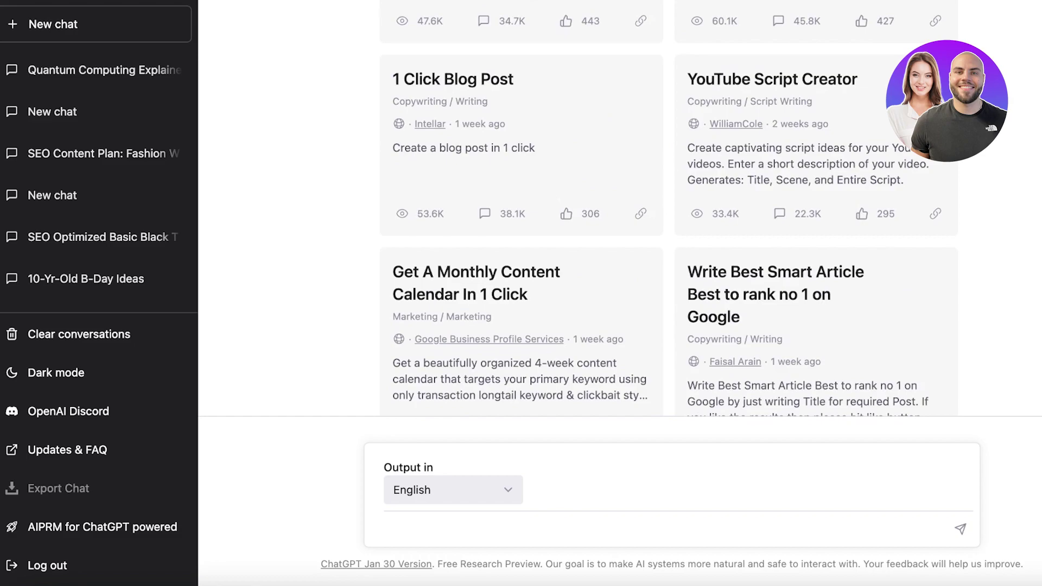
{"action": "scroll", "coordinate": [669, 217], "scroll_direction": "up", "scroll_amount": 10}
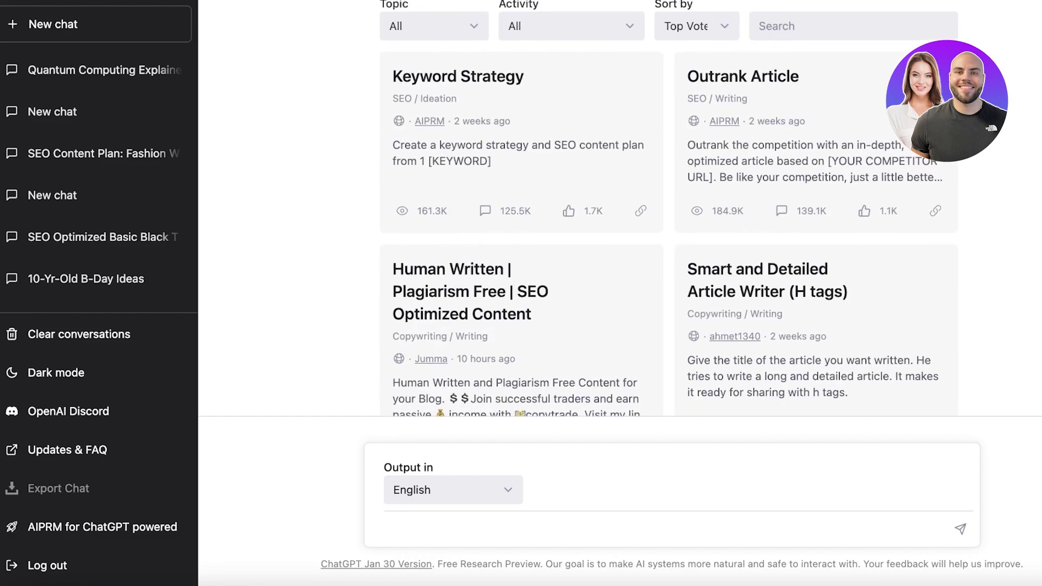
{"action": "scroll", "coordinate": [669, 217], "scroll_direction": "up", "scroll_amount": 3}
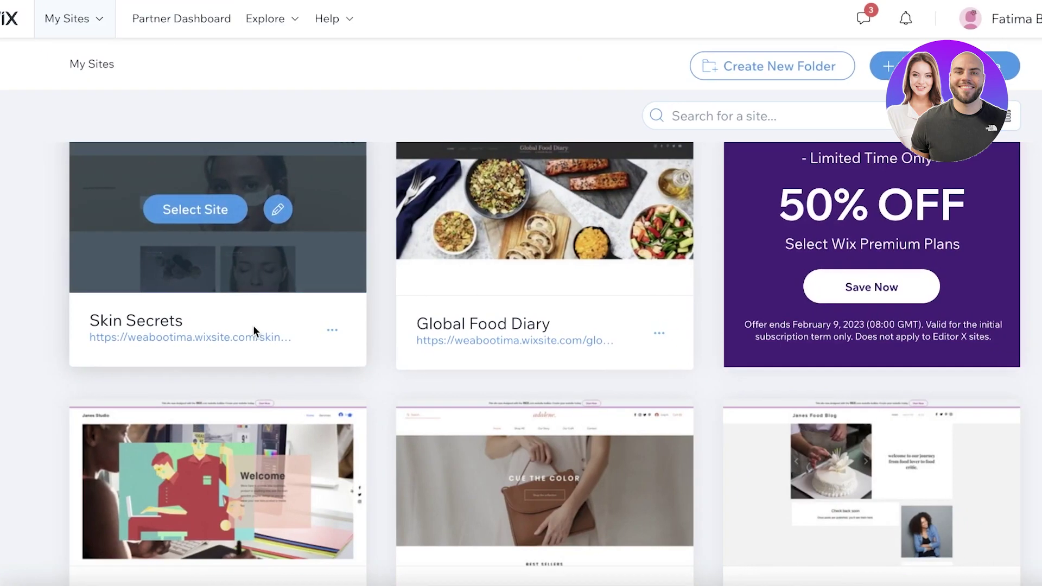
Step: Open the live Skin Secrets site from Wix My Sites and go to its BLOG page
{"action": "left_click", "coordinate": [885, 69]}
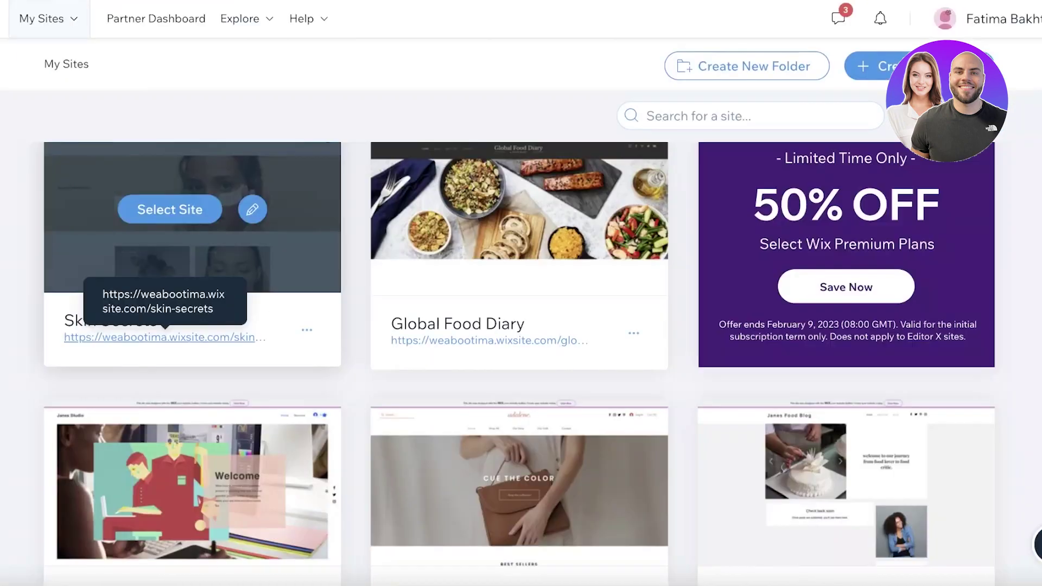
{"action": "left_click", "coordinate": [135, 239]}
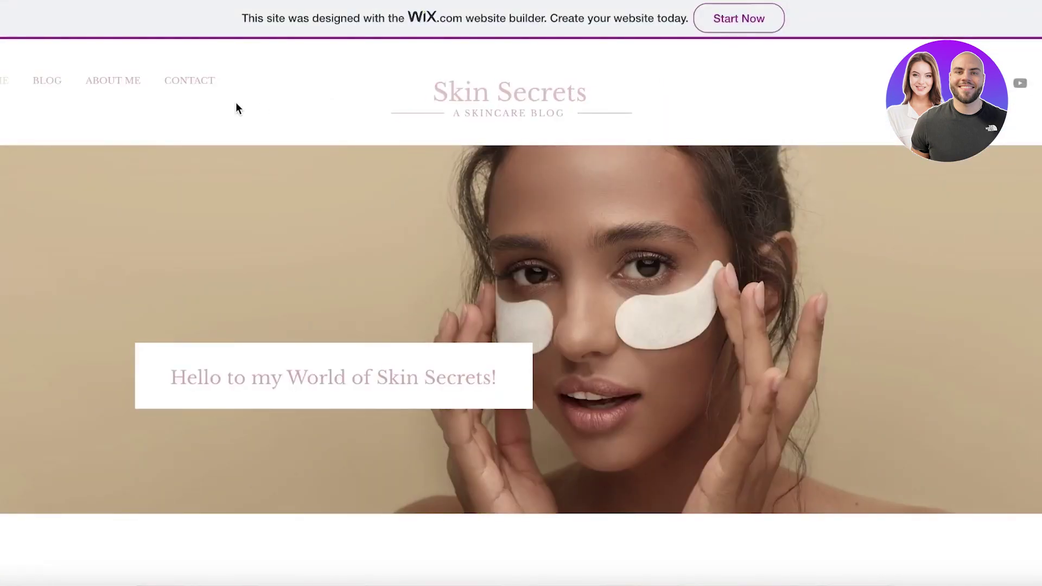
{"action": "left_click", "coordinate": [47, 87]}
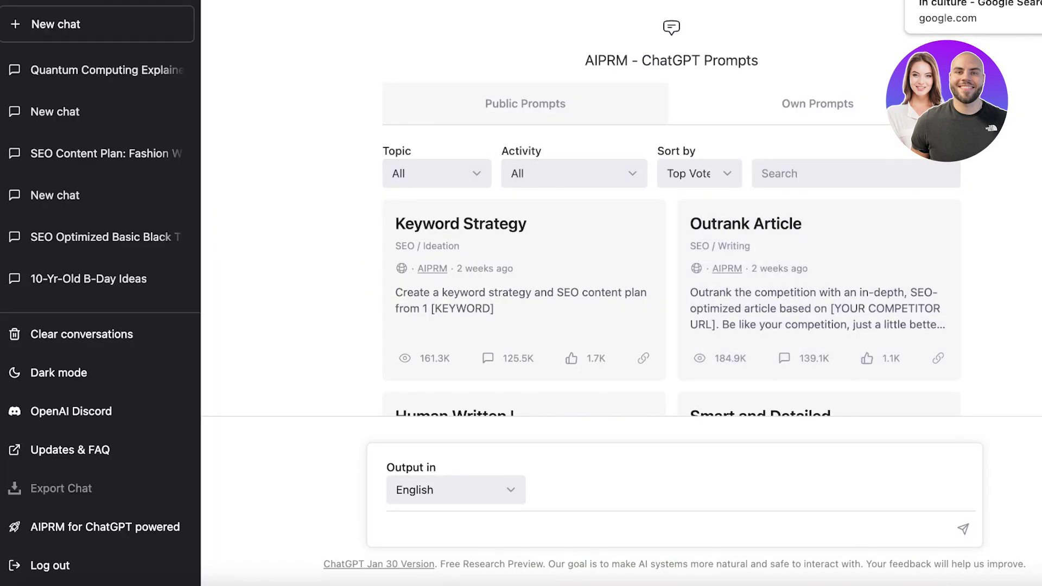
Step: Open the Hofstra 'Defining Culture Through Dress' result from the fashion-in-culture Google search
{"action": "left_click", "coordinate": [955, 1]}
{"action": "scroll", "coordinate": [570, 217], "scroll_direction": "down", "scroll_amount": 7}
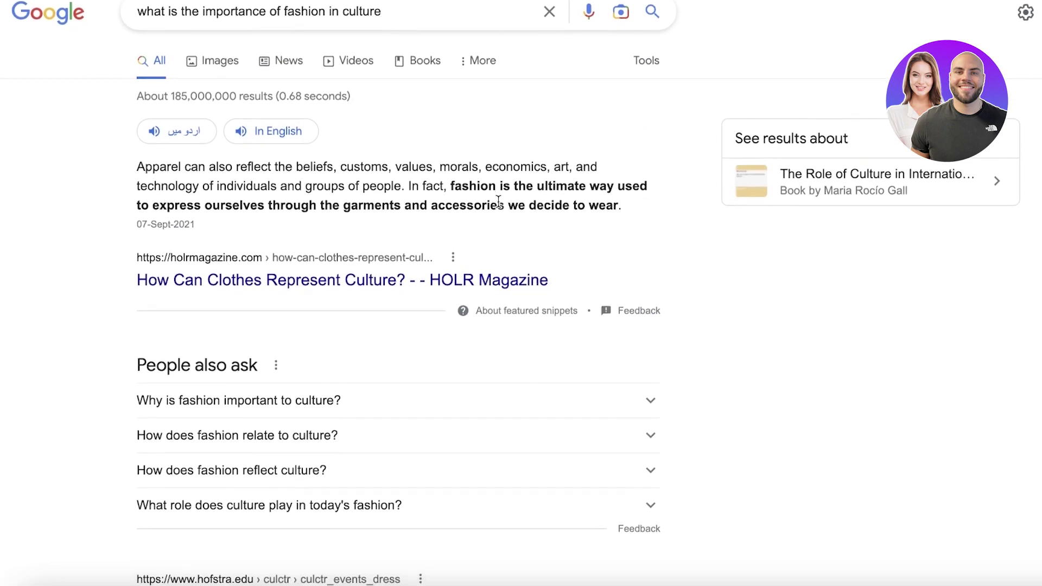
{"action": "scroll", "coordinate": [441, 252], "scroll_direction": "down", "scroll_amount": 8}
{"action": "scroll", "coordinate": [440, 255], "scroll_direction": "up", "scroll_amount": 4}
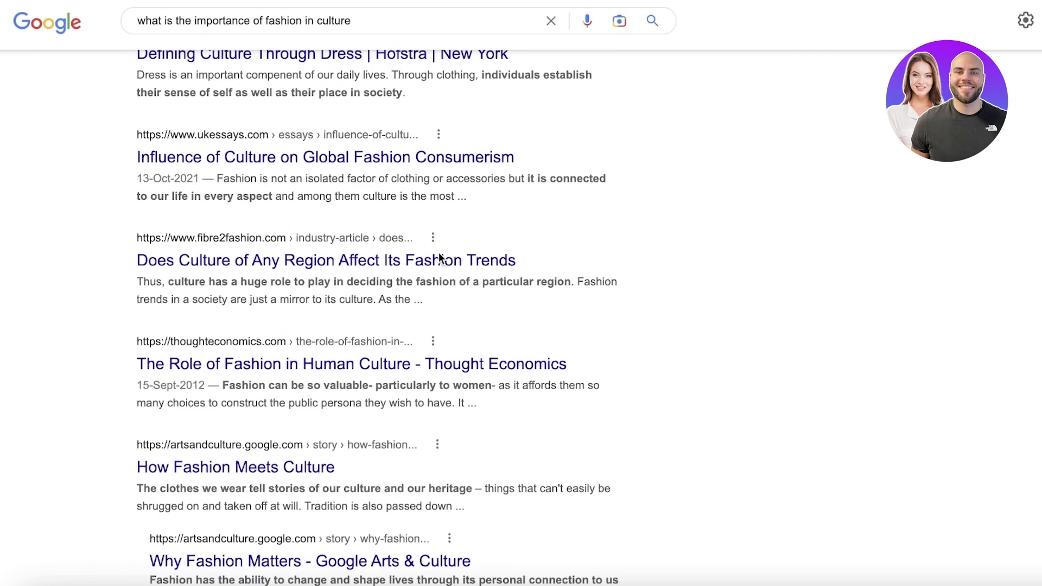
{"action": "scroll", "coordinate": [369, 174], "scroll_direction": "up", "scroll_amount": 4}
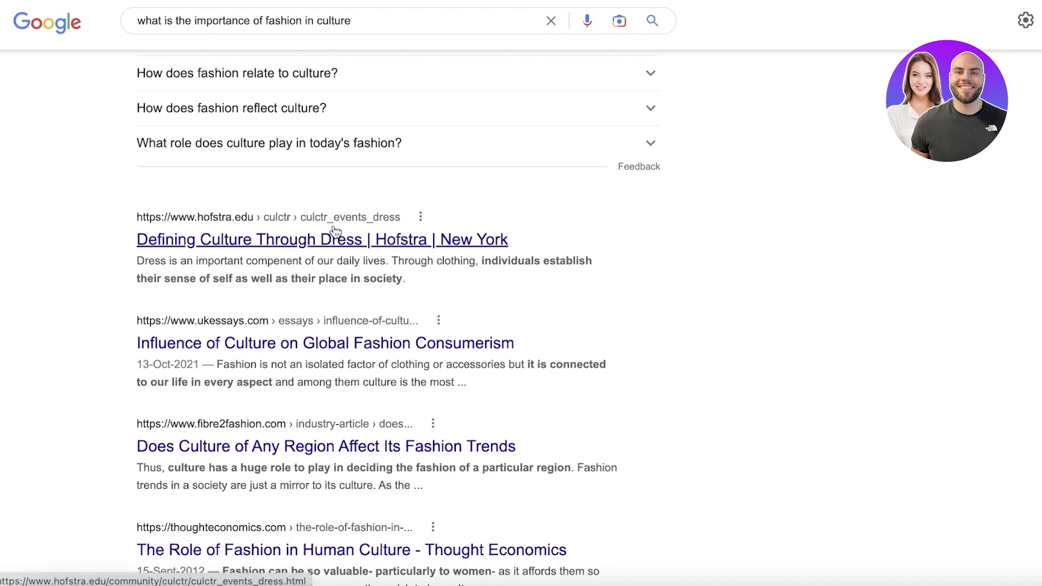
{"action": "left_click", "coordinate": [316, 228]}
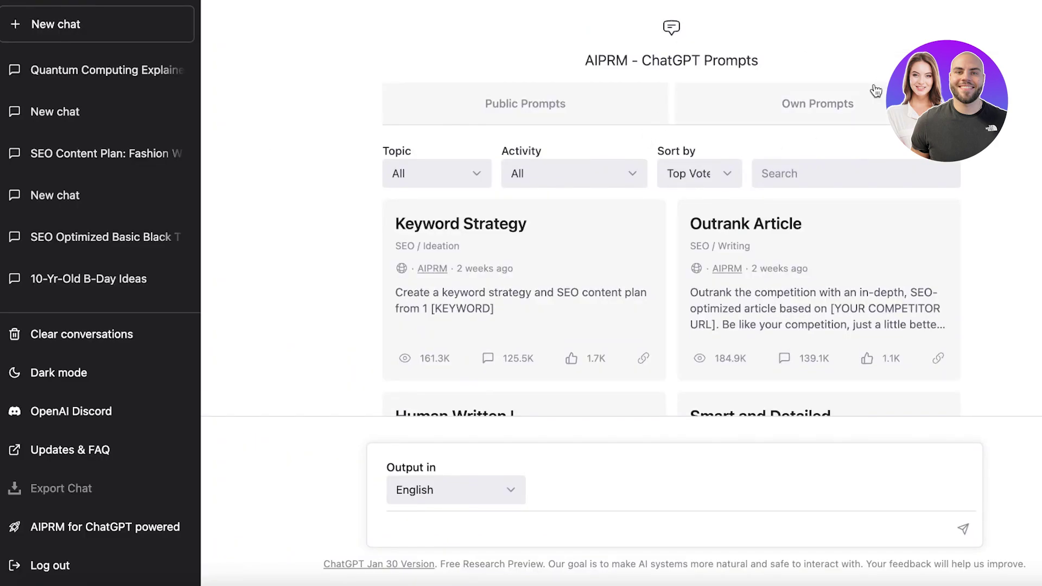
Step: Load the Outrank Article prompt in AIPRM and copy the Hofstra page address
{"action": "scroll", "coordinate": [883, 96], "scroll_direction": "down", "scroll_amount": 1}
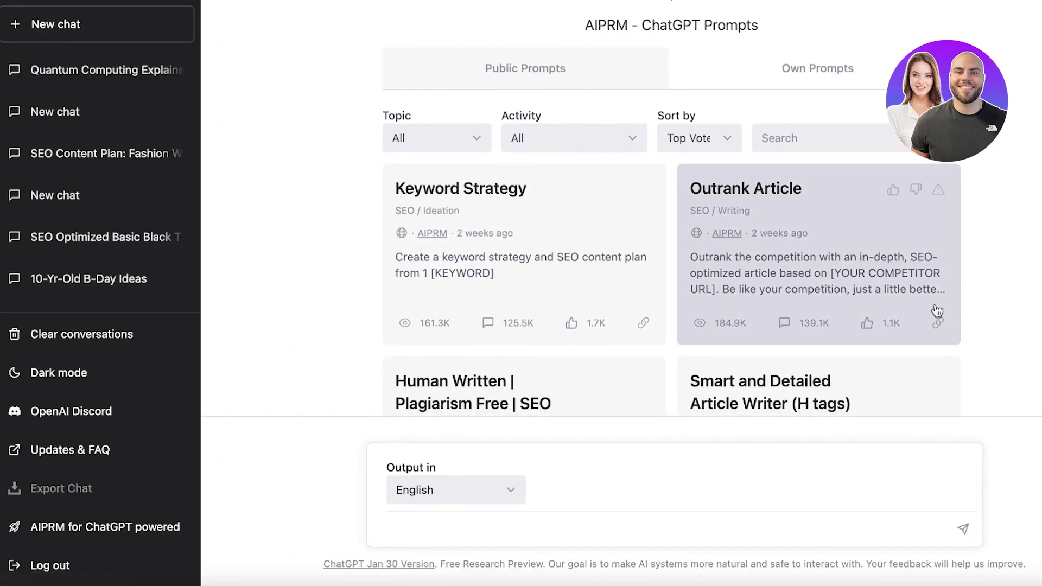
{"action": "left_click", "coordinate": [774, 233]}
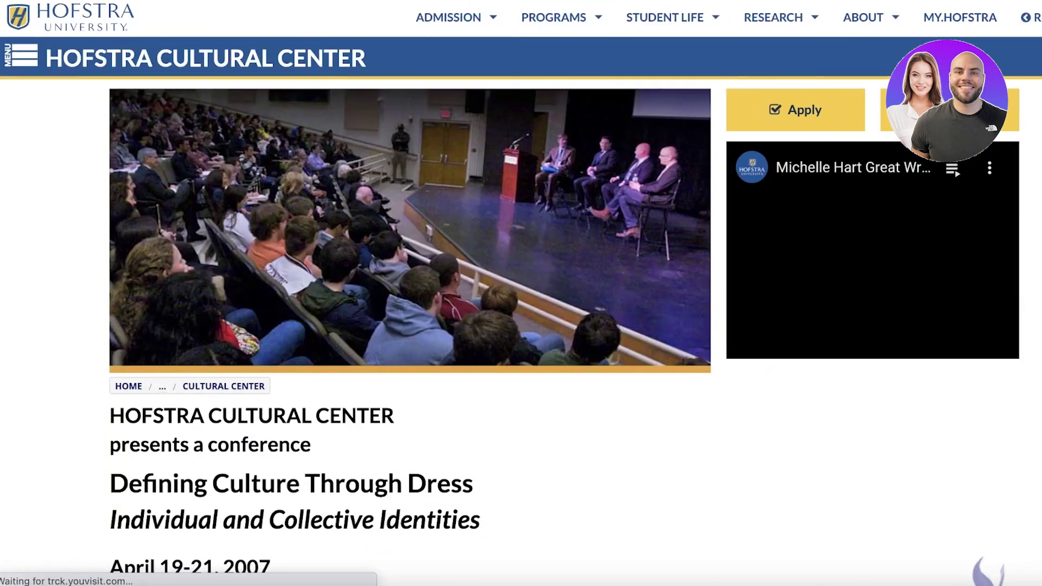
{"action": "right_click", "coordinate": [492, 0]}
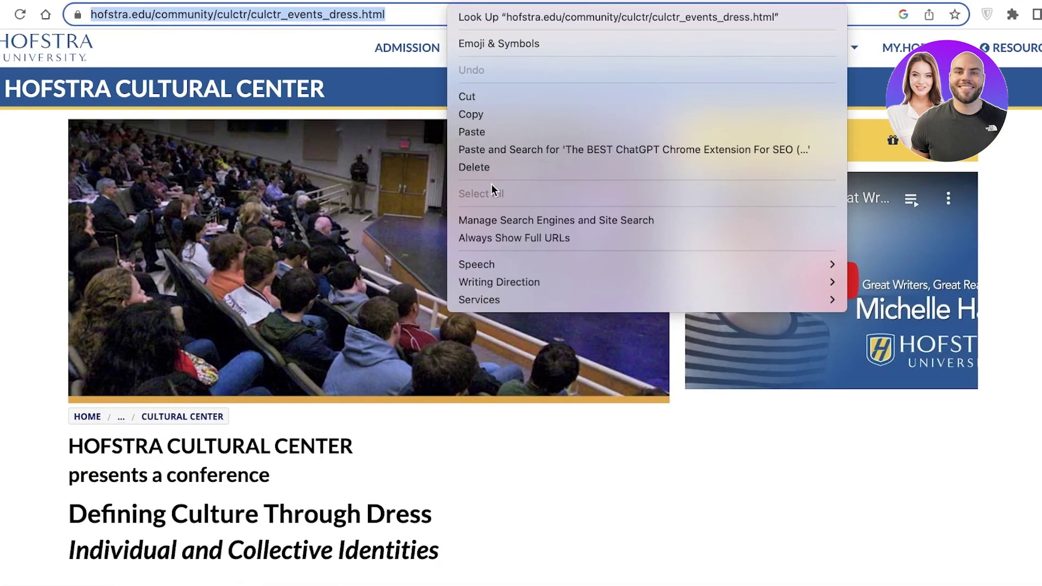
{"action": "left_click", "coordinate": [523, 116]}
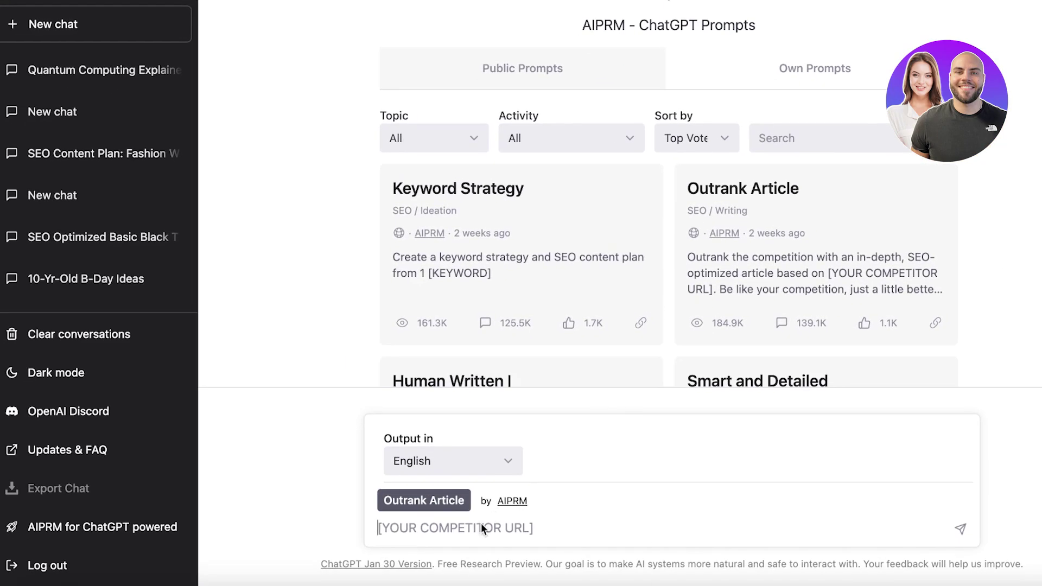
Step: Paste the Hofstra URL into the Outrank Article prompt and submit it
{"action": "right_click", "coordinate": [482, 529]}
{"action": "left_click", "coordinate": [523, 468]}
{"action": "key", "text": "Return"}
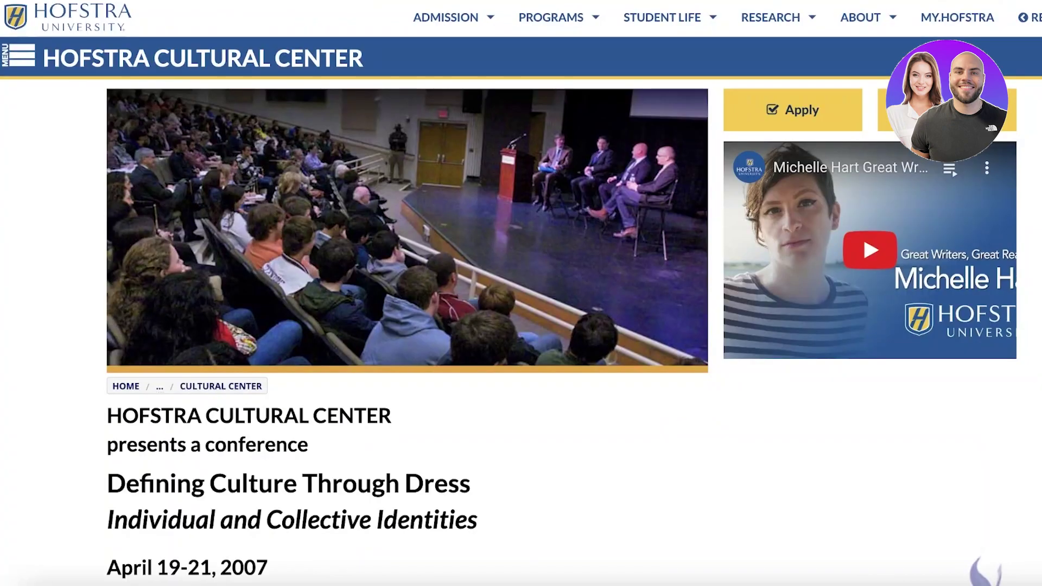
Step: Scroll the Hofstra conference page, then go back to the Google results
{"action": "scroll", "coordinate": [516, 212], "scroll_direction": "down", "scroll_amount": 10}
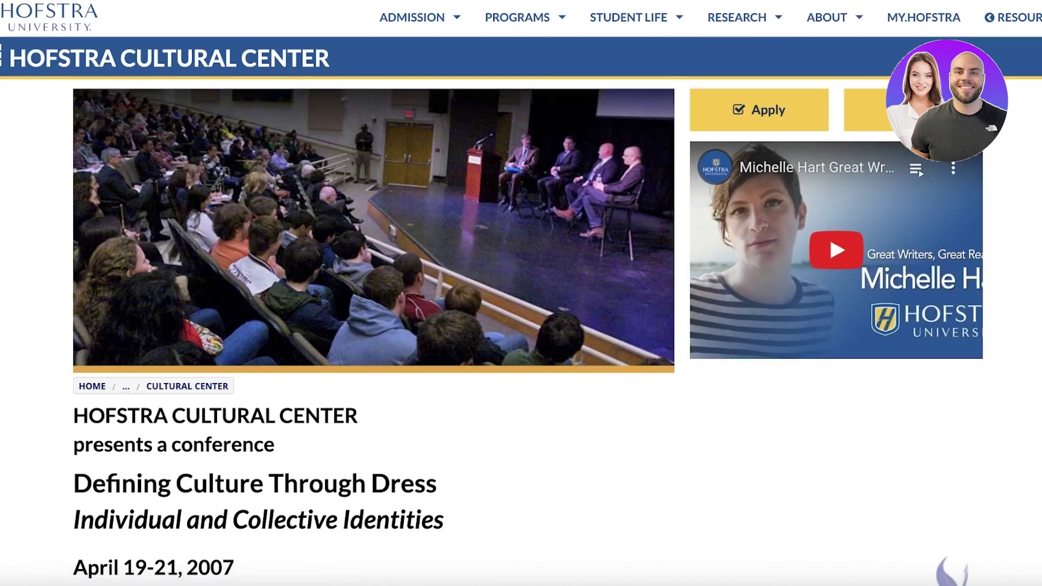
{"action": "key", "text": "alt+Left"}
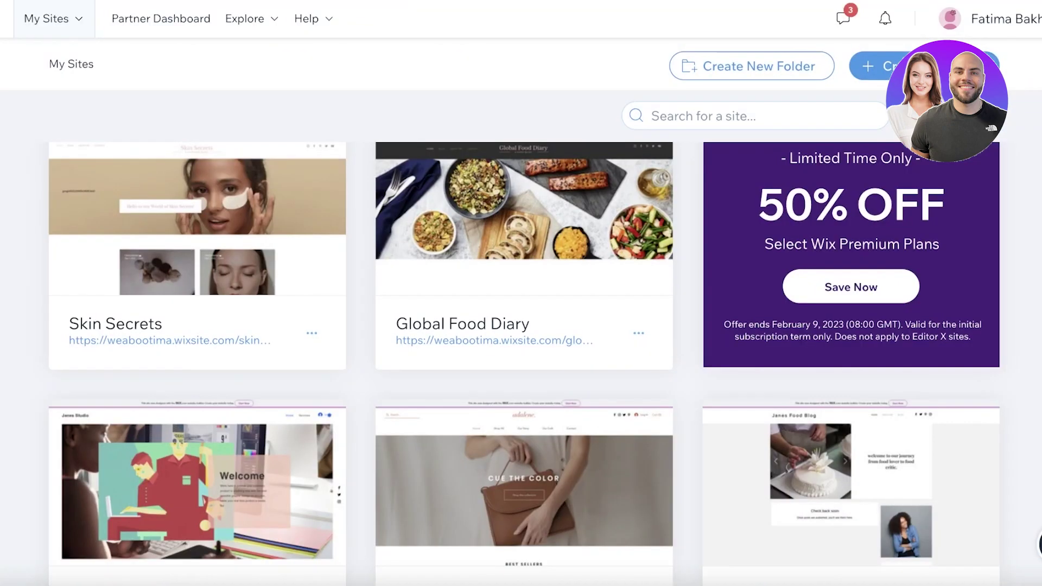
Step: Open a site card from the Wix My Sites dashboard
{"action": "left_click", "coordinate": [503, 202]}
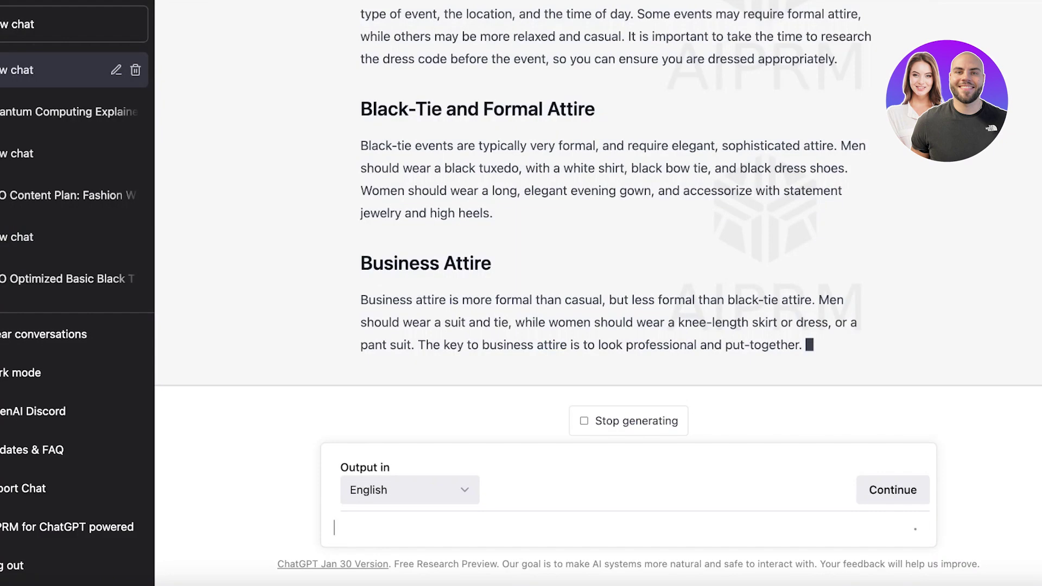
Step: Review the article draft so far and stop its generation
{"action": "scroll", "coordinate": [520, 130], "scroll_direction": "up", "scroll_amount": 15}
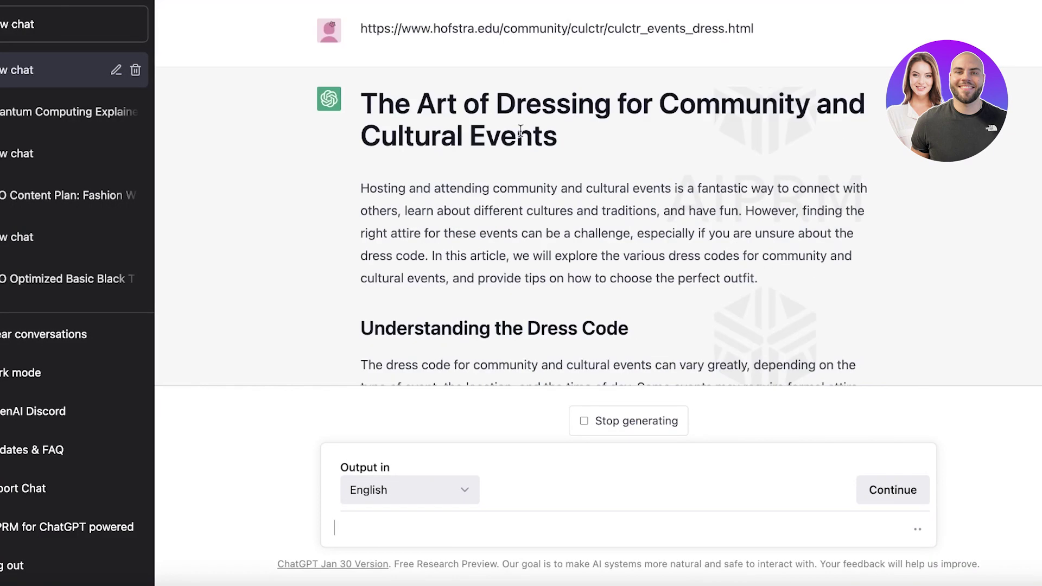
{"action": "scroll", "coordinate": [732, 312], "scroll_direction": "down", "scroll_amount": 10}
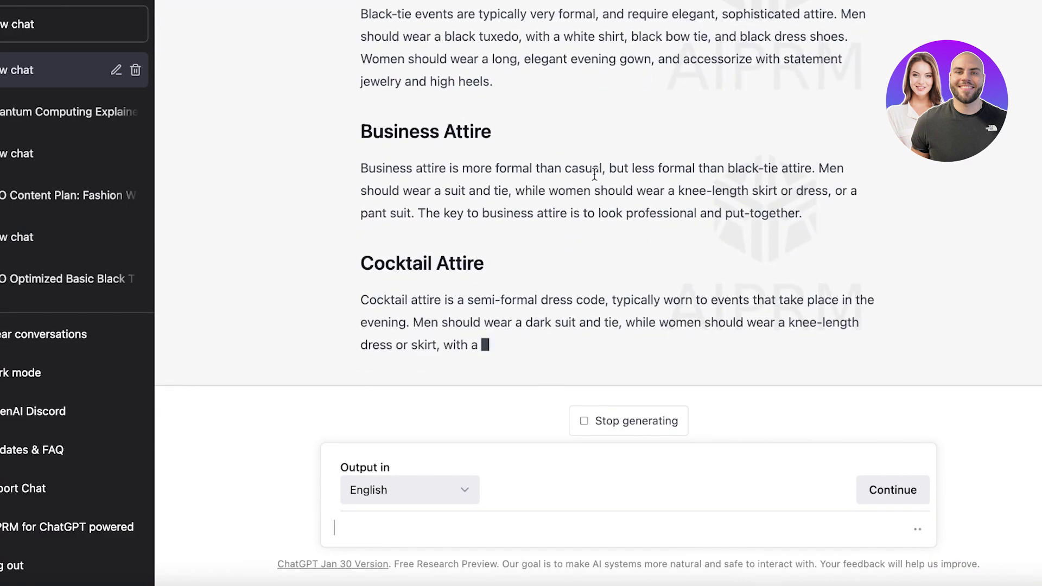
{"action": "scroll", "coordinate": [648, 205], "scroll_direction": "up", "scroll_amount": 2}
{"action": "scroll", "coordinate": [648, 206], "scroll_direction": "up", "scroll_amount": 7}
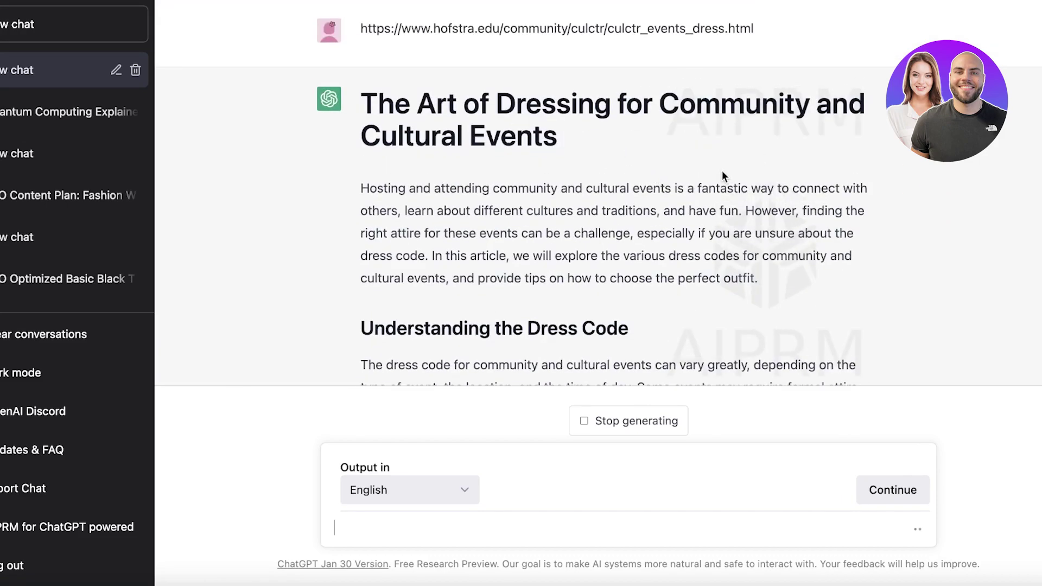
{"action": "scroll", "coordinate": [644, 173], "scroll_direction": "down", "scroll_amount": 3}
{"action": "scroll", "coordinate": [655, 95], "scroll_direction": "up", "scroll_amount": 1}
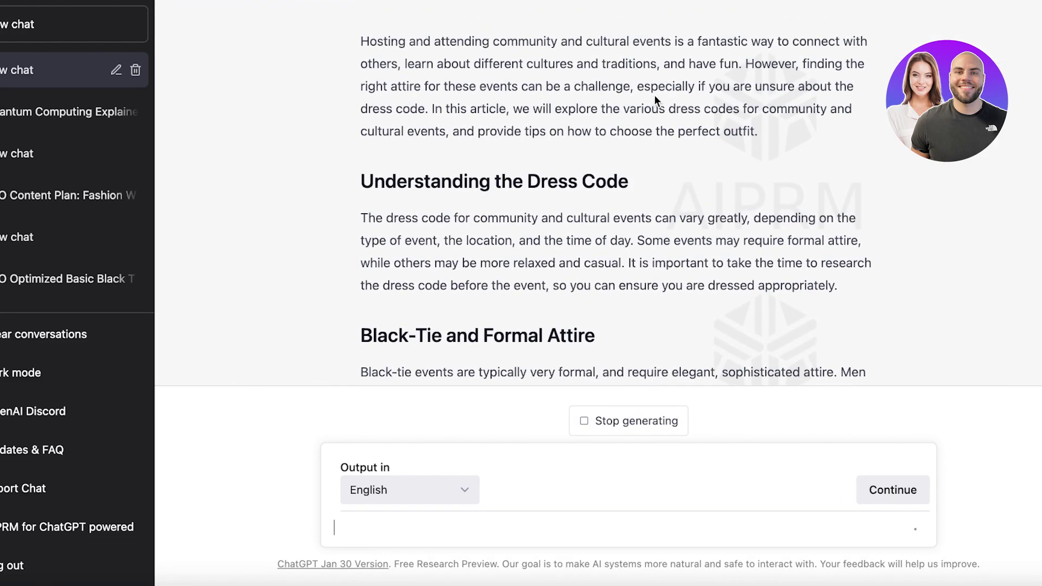
{"action": "left_click", "coordinate": [609, 411]}
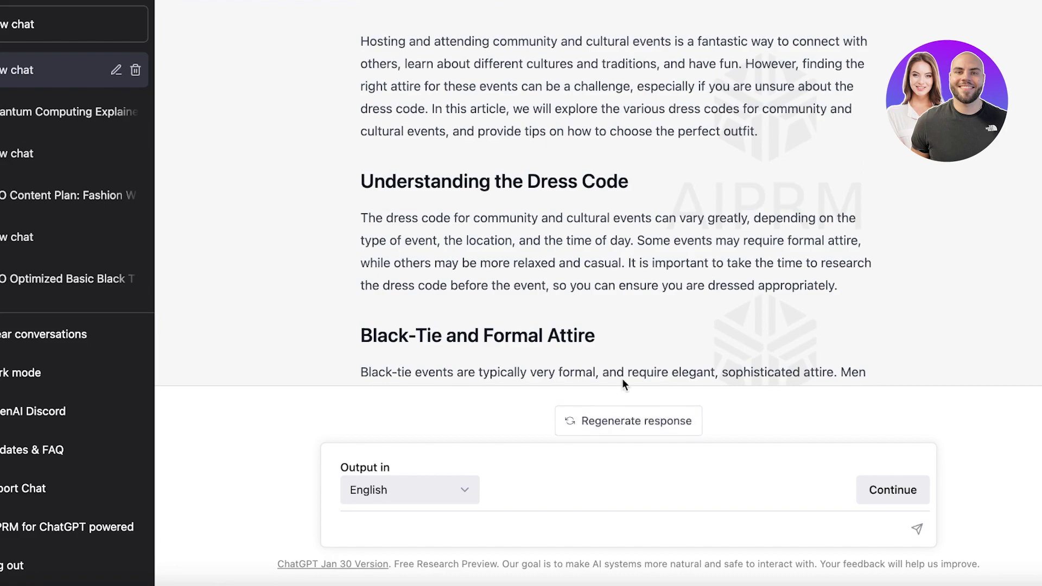
Step: Start a new chat and load the AIPRM Keyword Strategy prompt
{"action": "scroll", "coordinate": [390, 172], "scroll_direction": "up", "scroll_amount": 3}
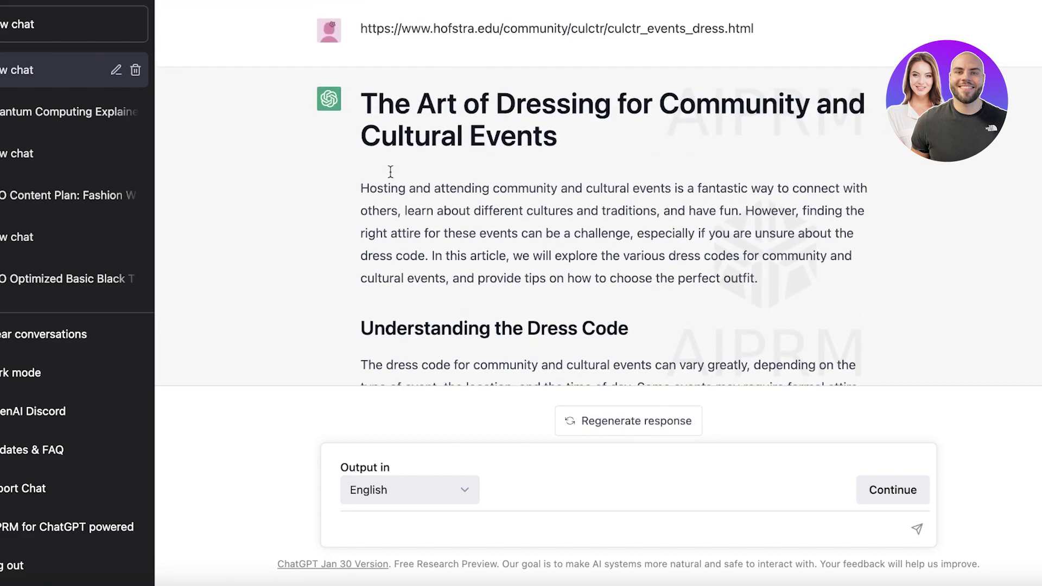
{"action": "left_click", "coordinate": [33, 21]}
{"action": "scroll", "coordinate": [669, 172], "scroll_direction": "down", "scroll_amount": 3}
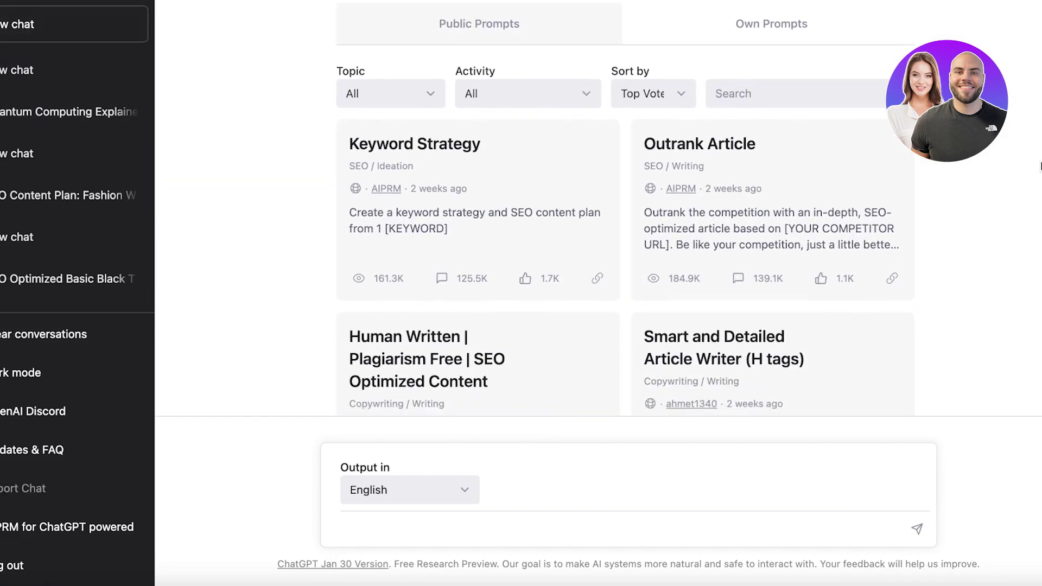
{"action": "left_click", "coordinate": [453, 194]}
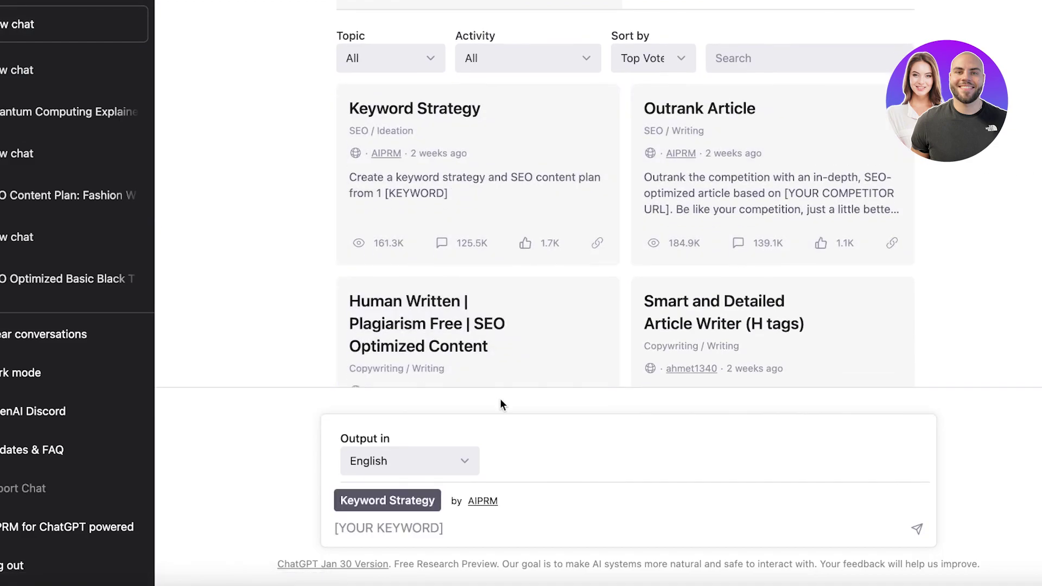
Step: Copy the Google query 'what is the importance of fashion in culture' from the search box
{"action": "scroll", "coordinate": [499, 399], "scroll_direction": "down", "scroll_amount": 4}
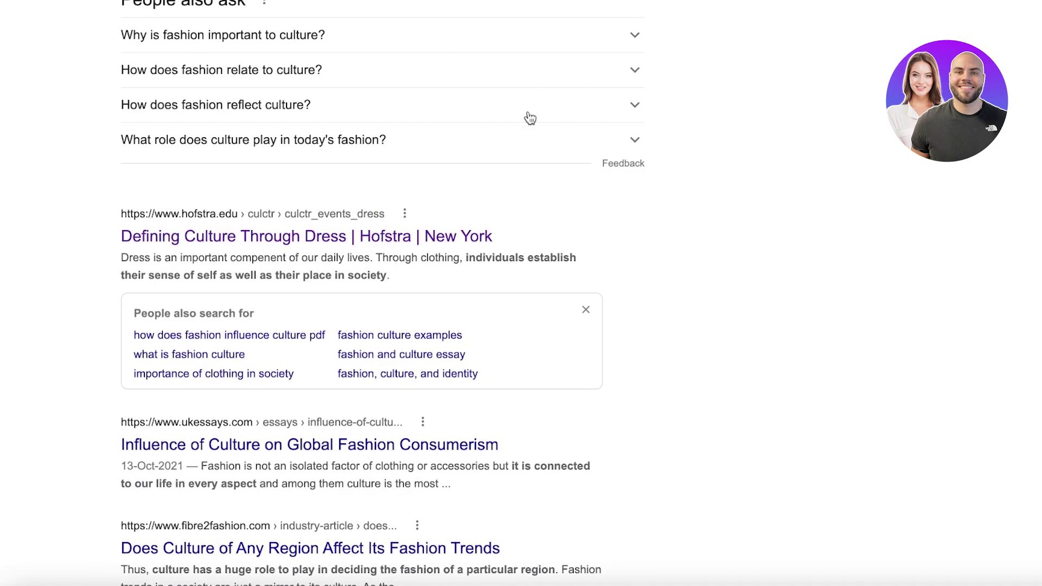
{"action": "scroll", "coordinate": [530, 116], "scroll_direction": "up", "scroll_amount": 6}
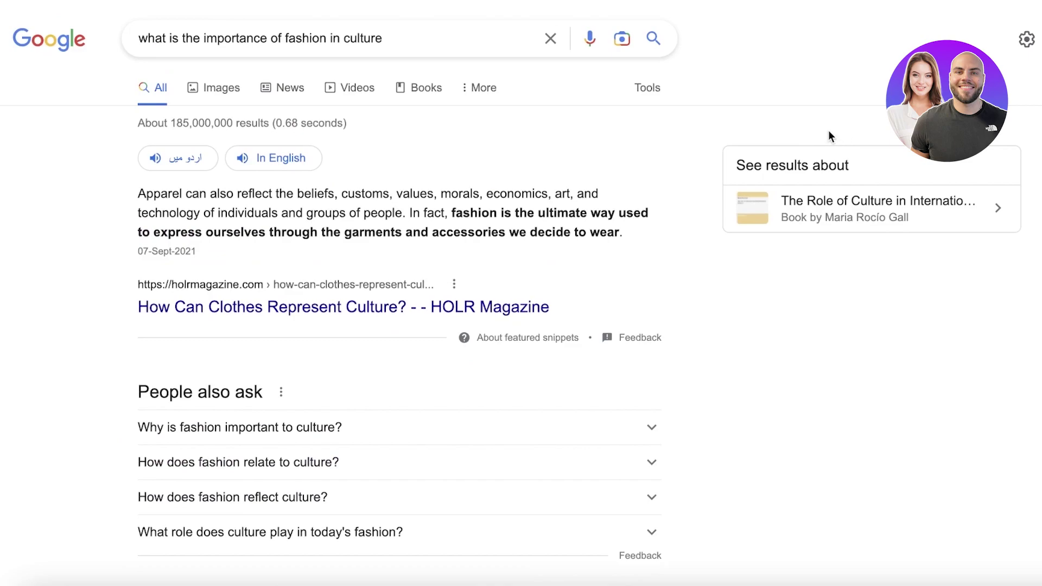
{"action": "triple_click", "coordinate": [316, 38]}
{"action": "right_click", "coordinate": [317, 38]}
{"action": "left_click", "coordinate": [404, 162]}
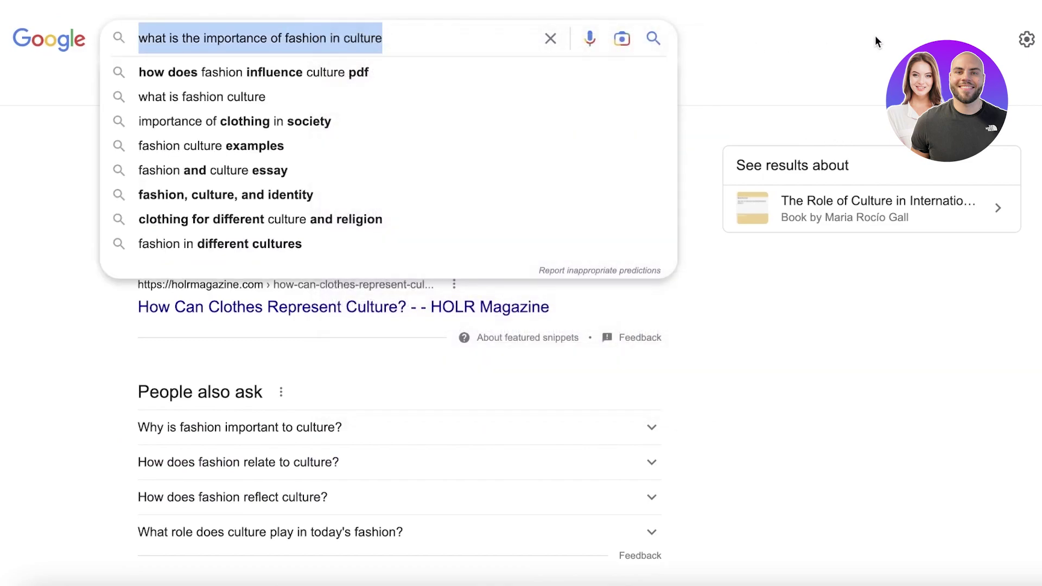
{"action": "left_click", "coordinate": [876, 39]}
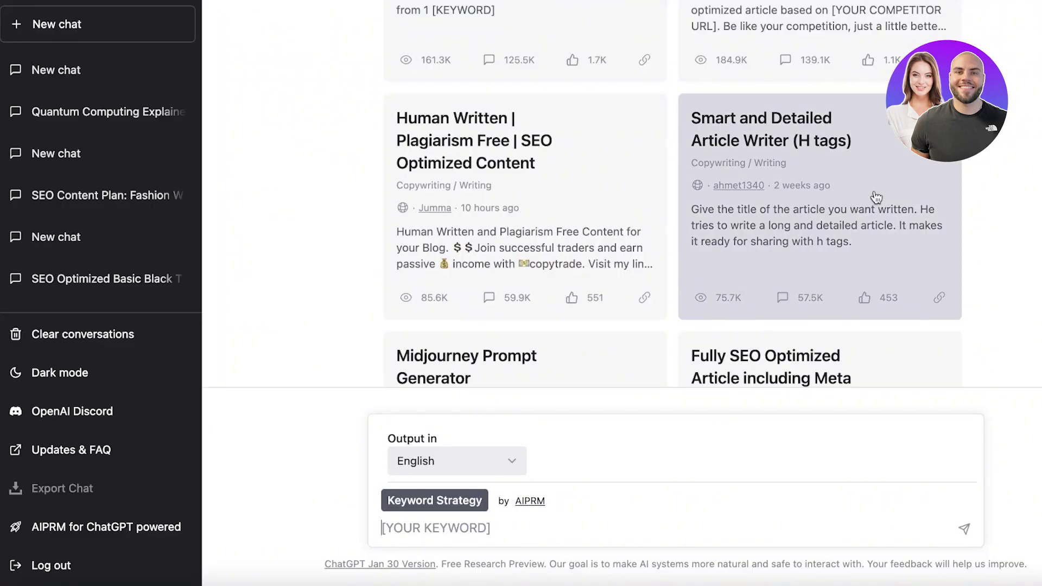
Step: Paste 'what is the importance of fashion in culture' as the keyword and submit Keyword Strategy
{"action": "right_click", "coordinate": [508, 518]}
{"action": "left_click", "coordinate": [545, 468]}
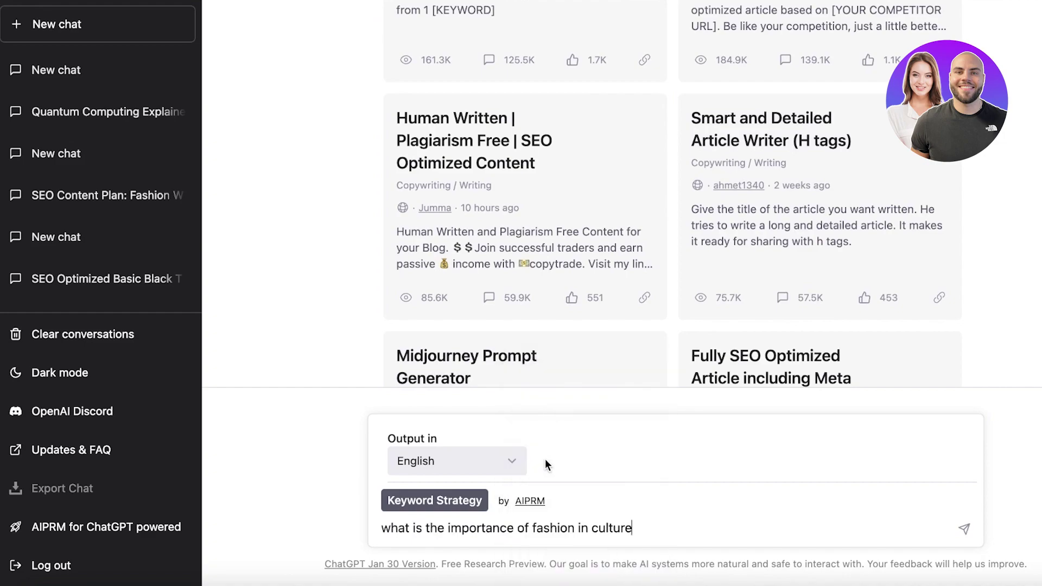
{"action": "key", "text": "Return"}
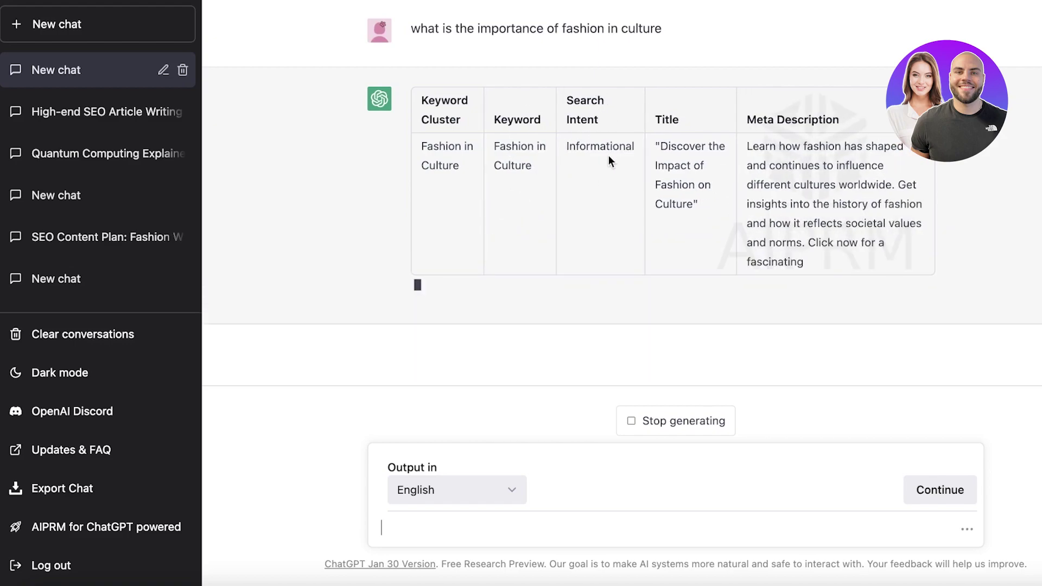
Step: Inspect the Informational intent and first suggested title as Fashion Trends and Fashion Industry rows fill in
{"action": "left_click_drag", "start_coordinate": [568, 154], "coordinate": [649, 152]}
{"action": "left_click", "coordinate": [659, 142]}
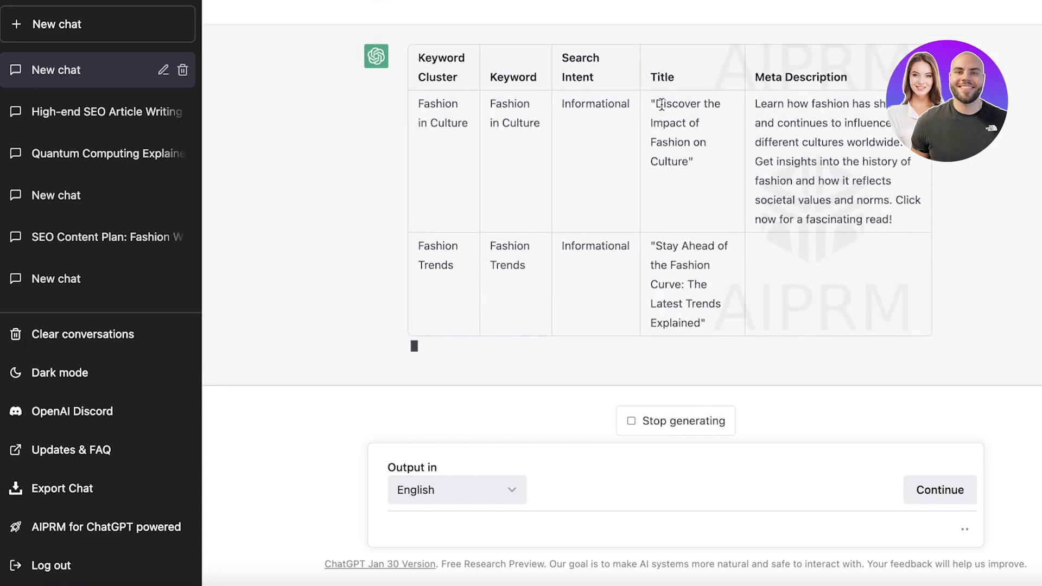
{"action": "left_click_drag", "start_coordinate": [654, 104], "coordinate": [687, 161]}
{"action": "left_click", "coordinate": [657, 116]}
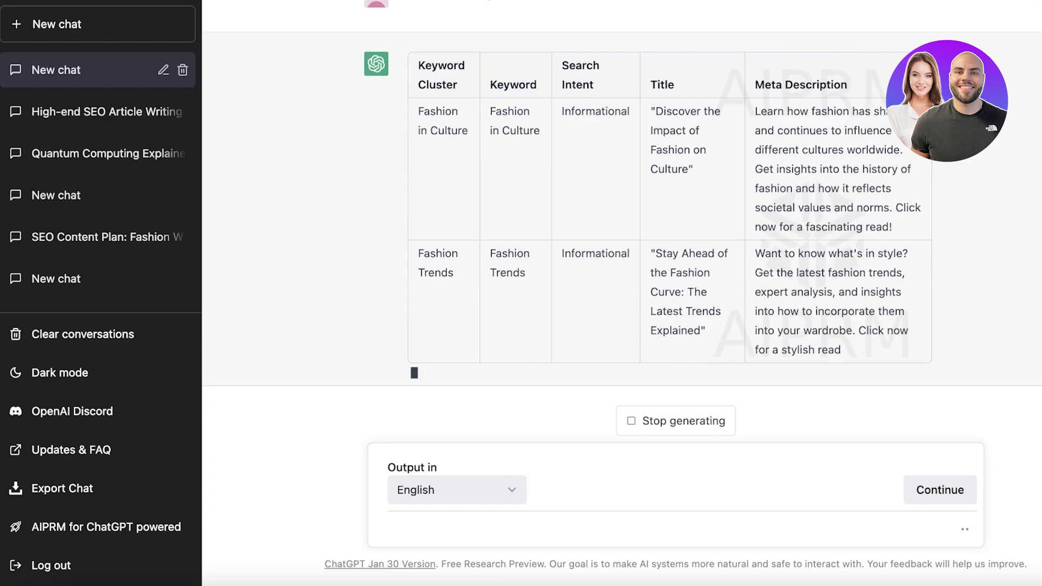
{"action": "scroll", "coordinate": [617, 203], "scroll_direction": "up", "scroll_amount": 3}
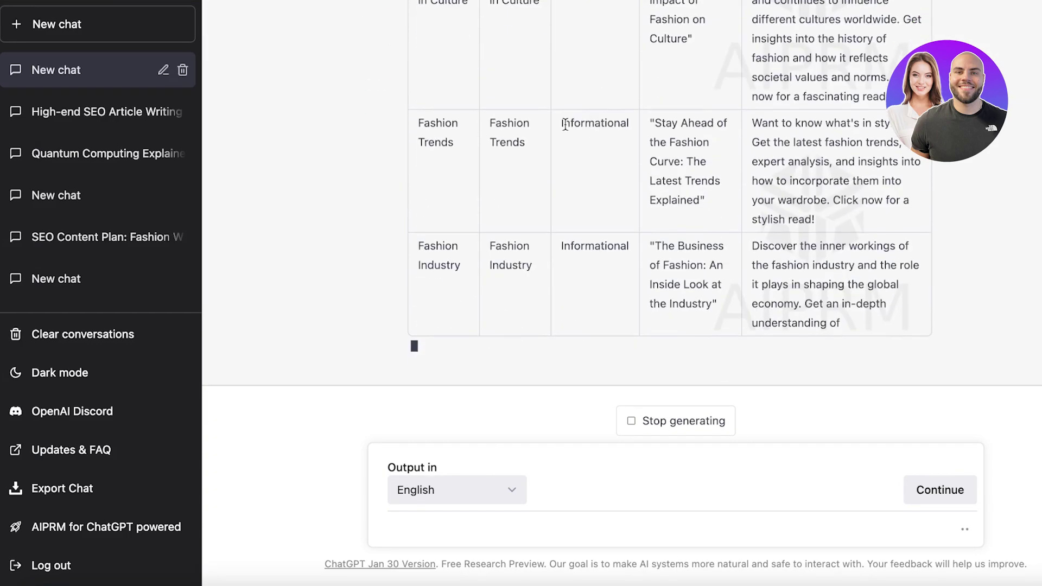
{"action": "scroll", "coordinate": [532, 262], "scroll_direction": "up", "scroll_amount": 3}
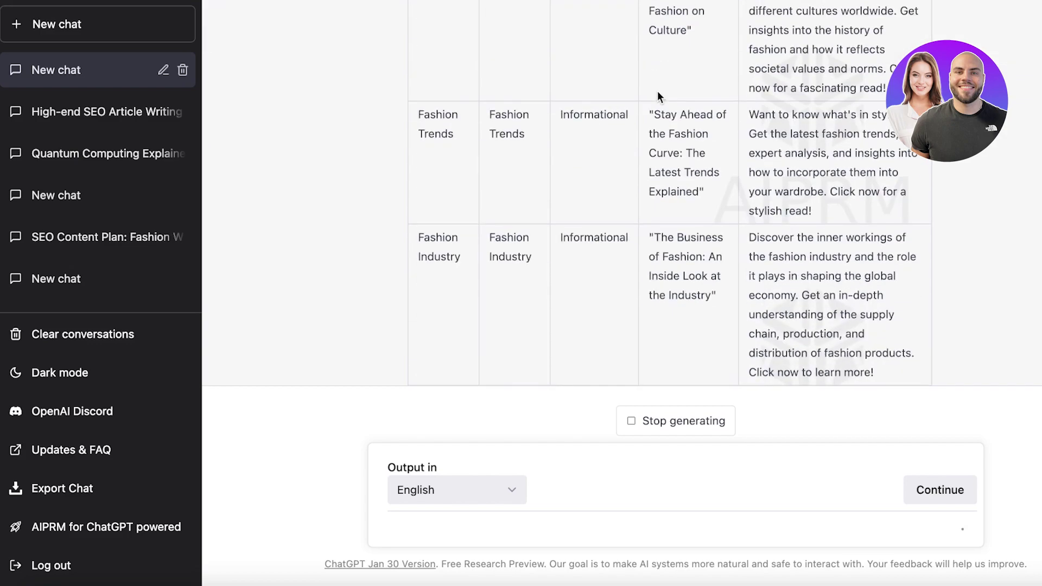
{"action": "scroll", "coordinate": [519, 56], "scroll_direction": "up", "scroll_amount": 2}
{"action": "scroll", "coordinate": [523, 62], "scroll_direction": "up", "scroll_amount": 5}
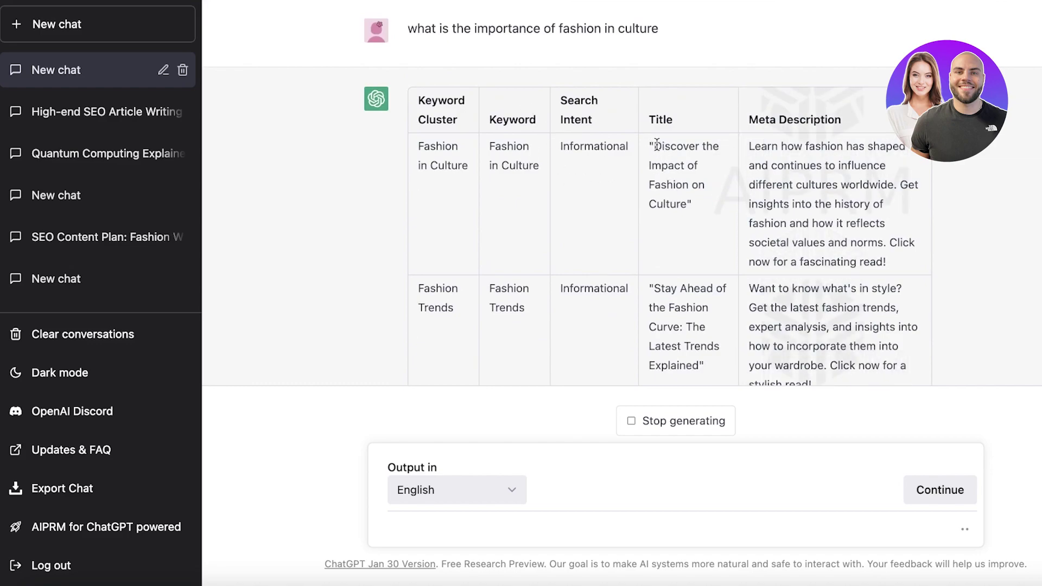
Step: Select the culture title, then start a new chat and reopen the saved keyword-plan conversation
{"action": "left_click_drag", "start_coordinate": [657, 144], "coordinate": [686, 216]}
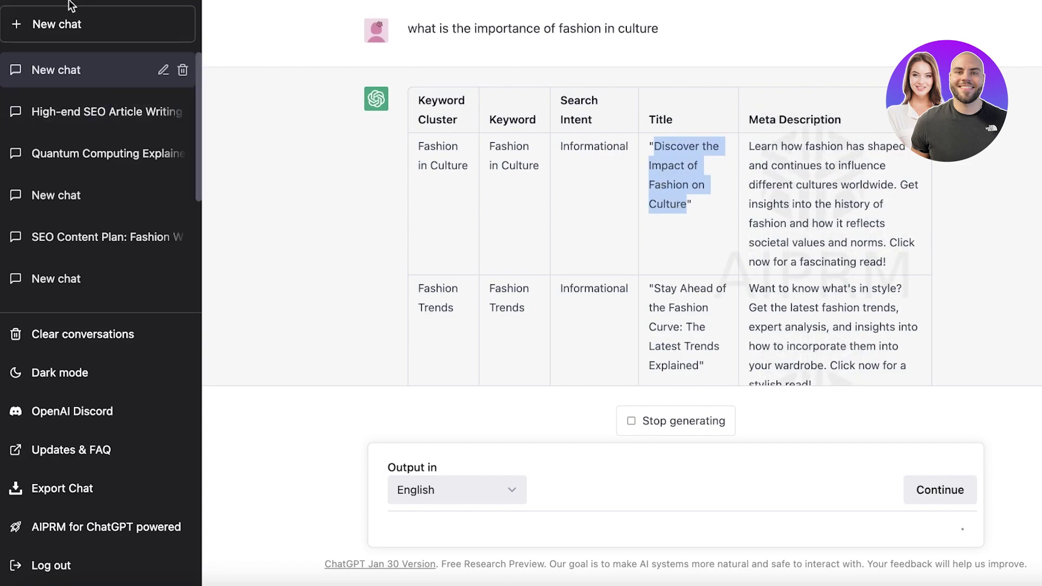
{"action": "left_click", "coordinate": [67, 23]}
{"action": "left_click", "coordinate": [87, 72]}
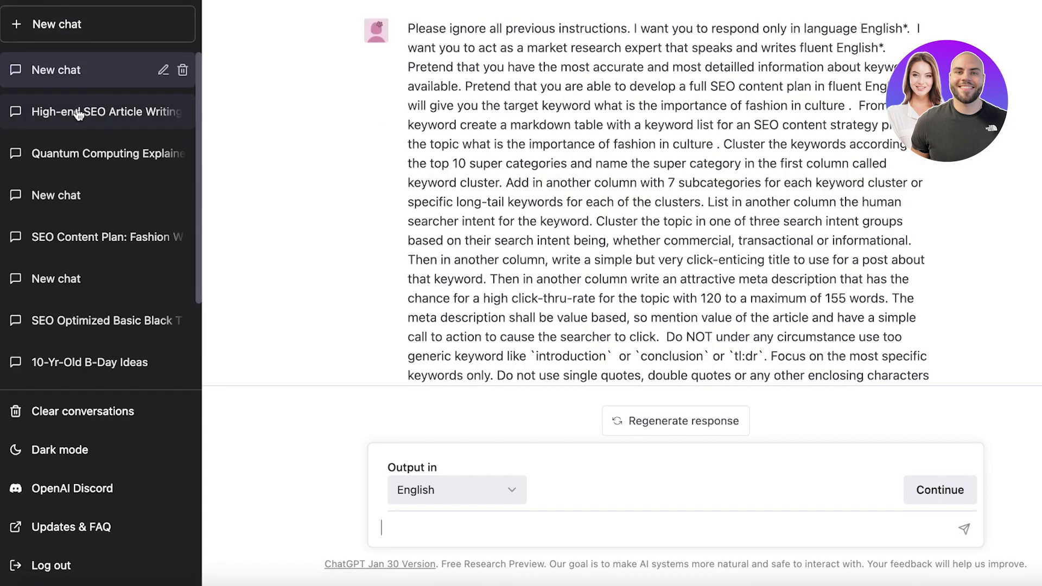
{"action": "left_click", "coordinate": [79, 113]}
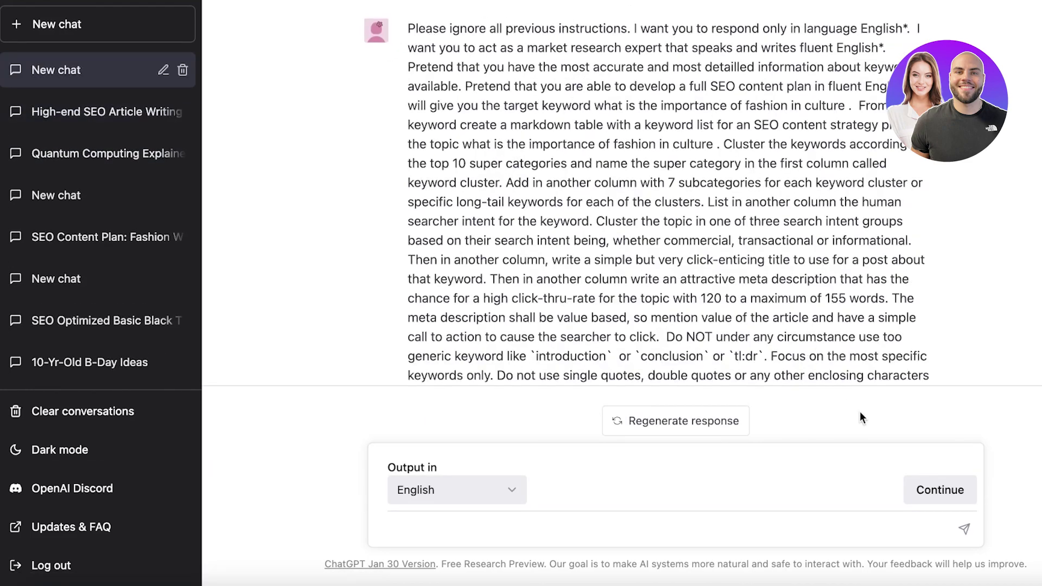
Step: Copy the title 'Discover the Impact of Fashion on Culture' from the keyword table
{"action": "scroll", "coordinate": [662, 236], "scroll_direction": "down", "scroll_amount": 10}
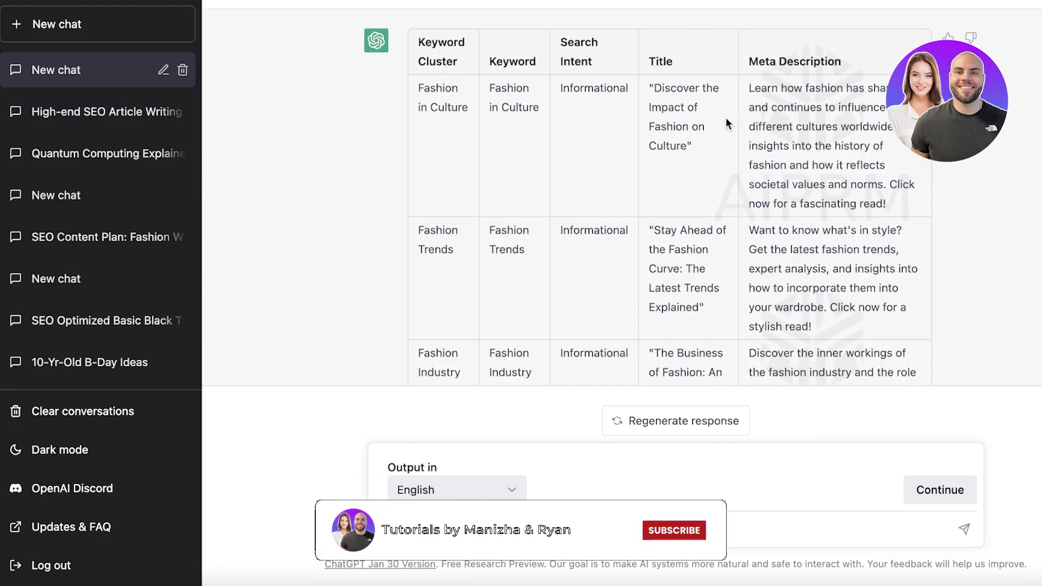
{"action": "scroll", "coordinate": [674, 148], "scroll_direction": "down", "scroll_amount": 1}
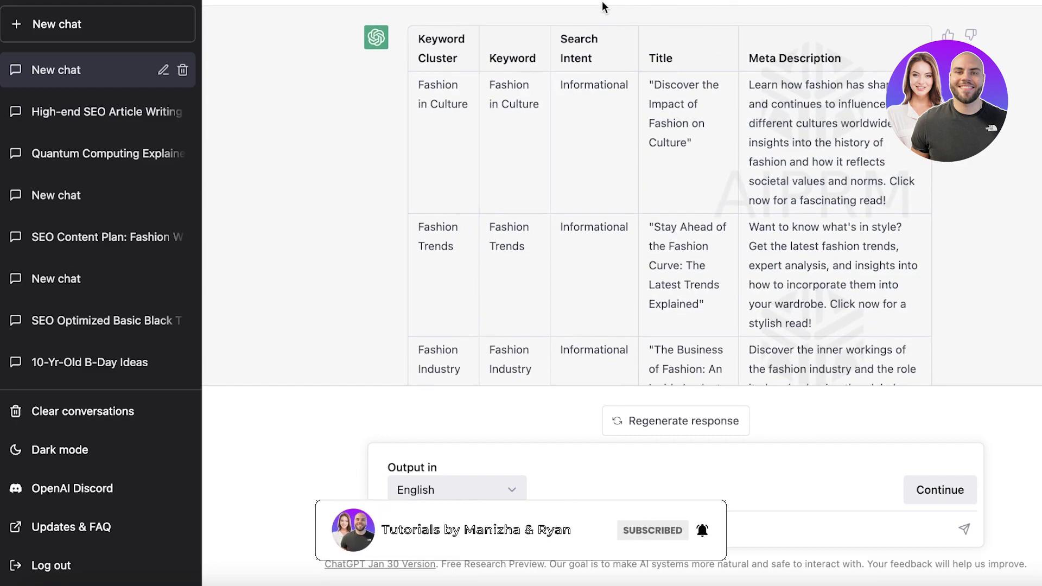
{"action": "scroll", "coordinate": [592, 111], "scroll_direction": "down", "scroll_amount": 4}
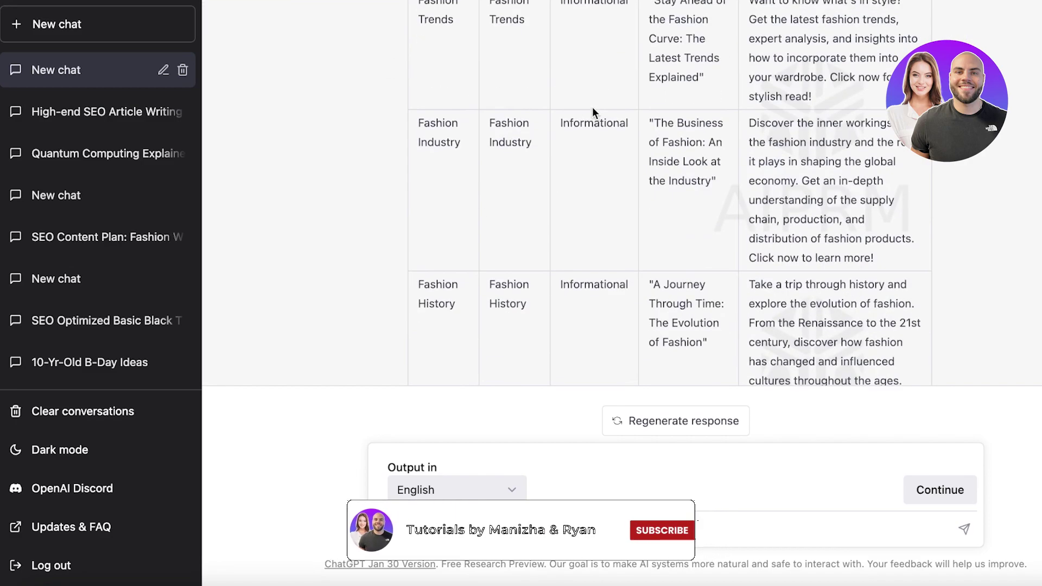
{"action": "scroll", "coordinate": [592, 113], "scroll_direction": "up", "scroll_amount": 3}
{"action": "scroll", "coordinate": [588, 111], "scroll_direction": "down", "scroll_amount": 1}
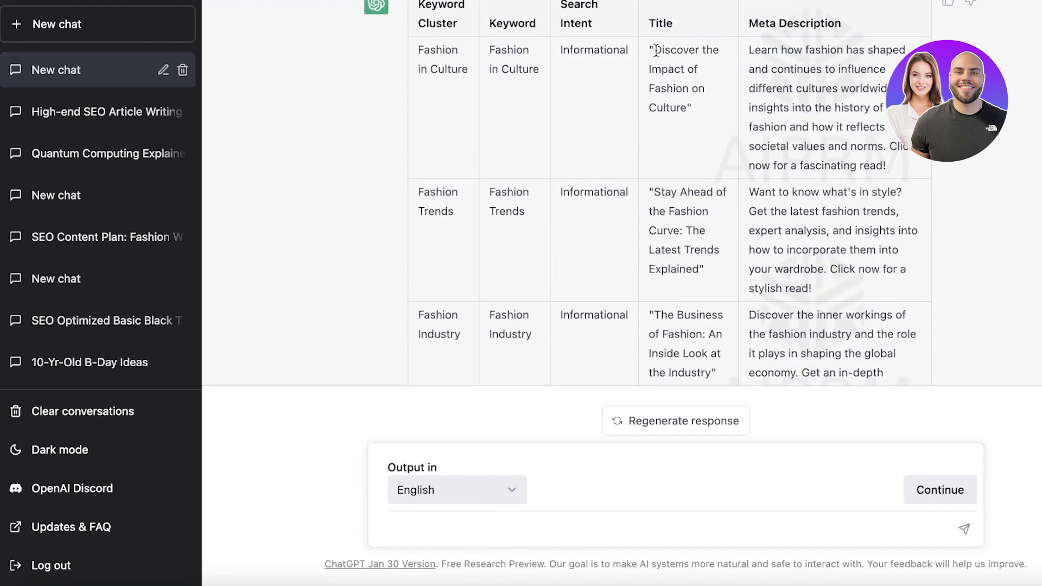
{"action": "left_click_drag", "start_coordinate": [656, 55], "coordinate": [680, 112]}
{"action": "left_click", "coordinate": [680, 112]}
{"action": "left_click_drag", "start_coordinate": [654, 50], "coordinate": [679, 126]}
{"action": "right_click", "coordinate": [678, 102]}
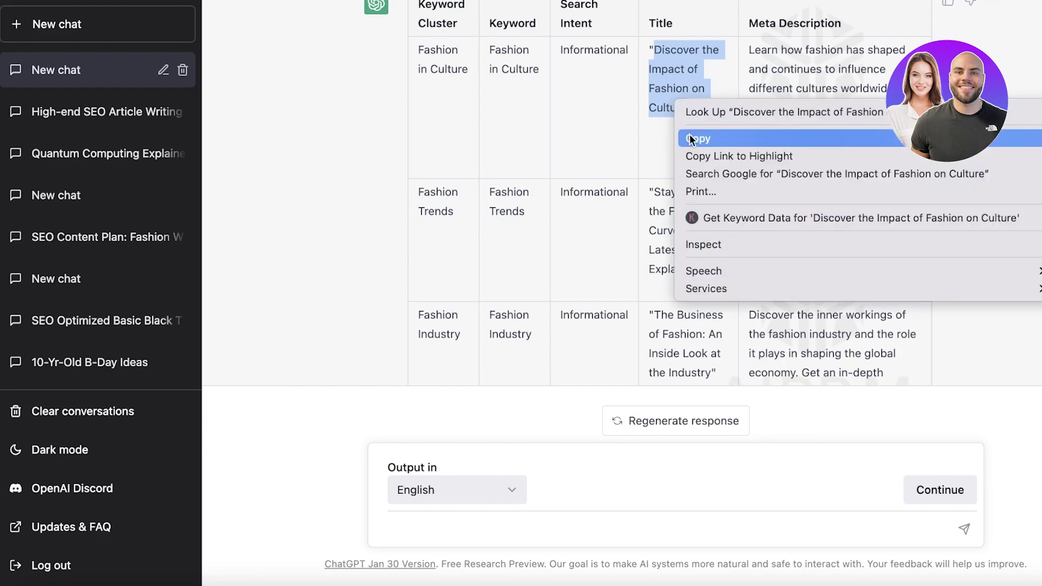
{"action": "left_click", "coordinate": [692, 138]}
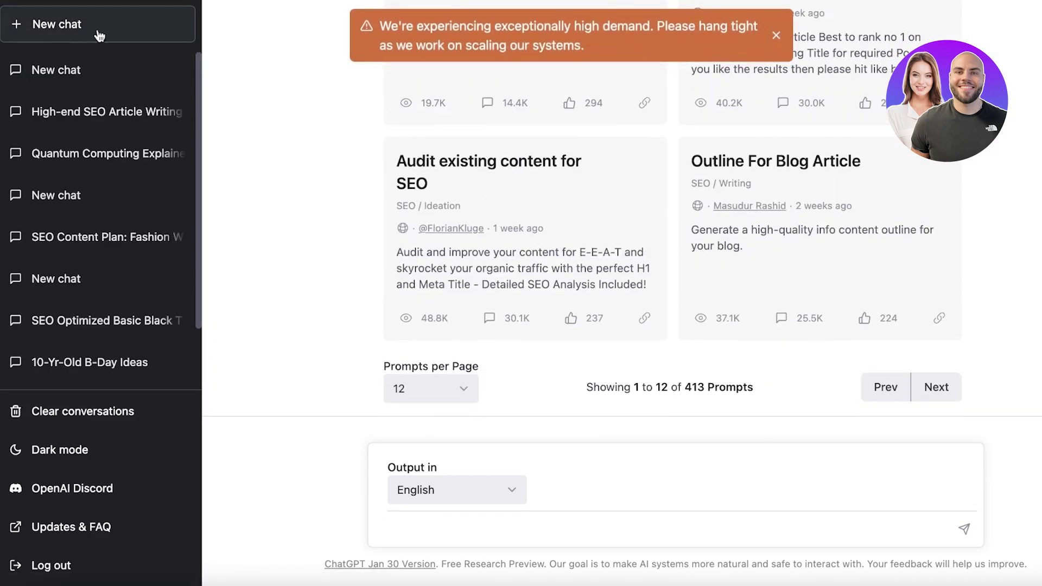
Step: Dismiss the high-demand warning and browse the AIPRM prompt library
{"action": "left_click", "coordinate": [783, 35]}
{"action": "scroll", "coordinate": [524, 164], "scroll_direction": "up", "scroll_amount": 7}
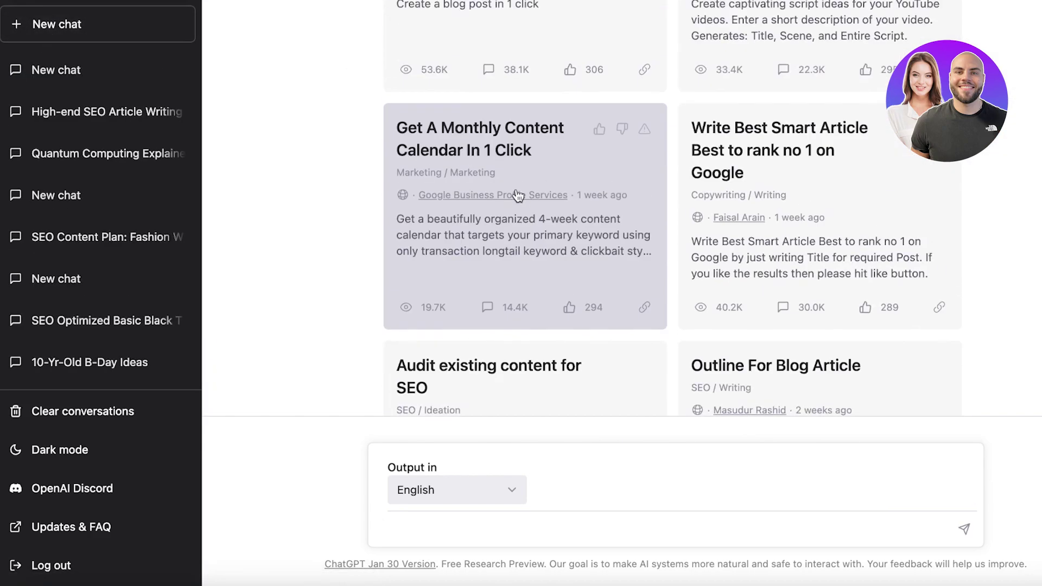
{"action": "scroll", "coordinate": [526, 108], "scroll_direction": "up", "scroll_amount": 10}
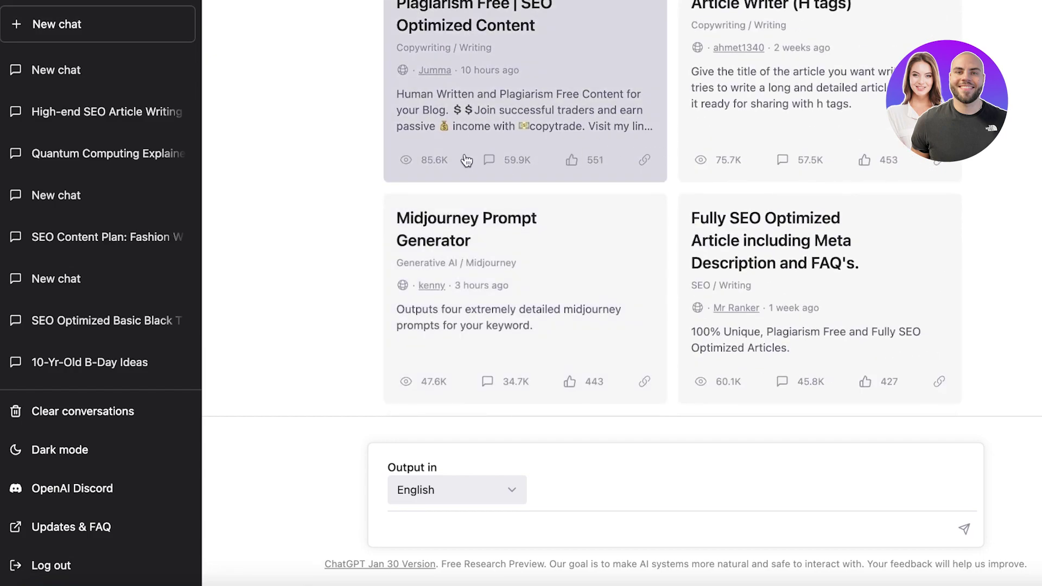
{"action": "scroll", "coordinate": [586, 190], "scroll_direction": "down", "scroll_amount": 4}
{"action": "scroll", "coordinate": [779, 121], "scroll_direction": "up", "scroll_amount": 5}
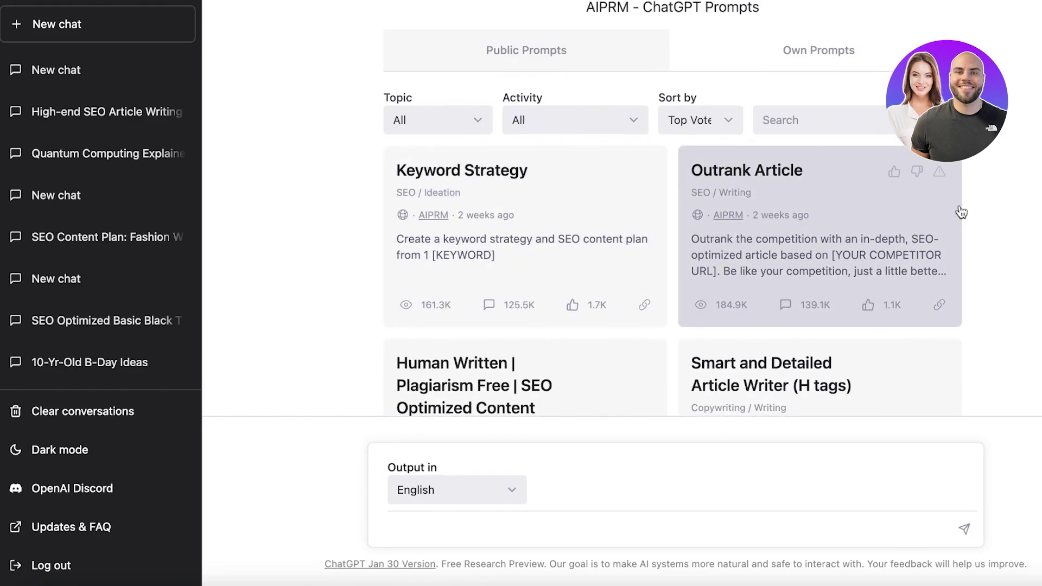
{"action": "scroll", "coordinate": [868, 196], "scroll_direction": "down", "scroll_amount": 1}
{"action": "scroll", "coordinate": [673, 199], "scroll_direction": "down", "scroll_amount": 4}
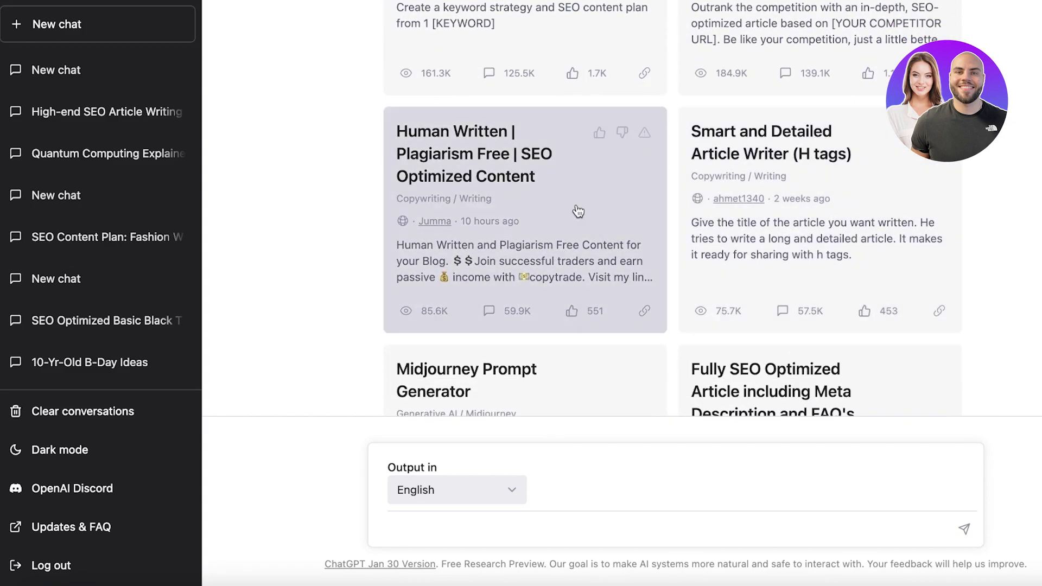
{"action": "scroll", "coordinate": [578, 211], "scroll_direction": "down", "scroll_amount": 4}
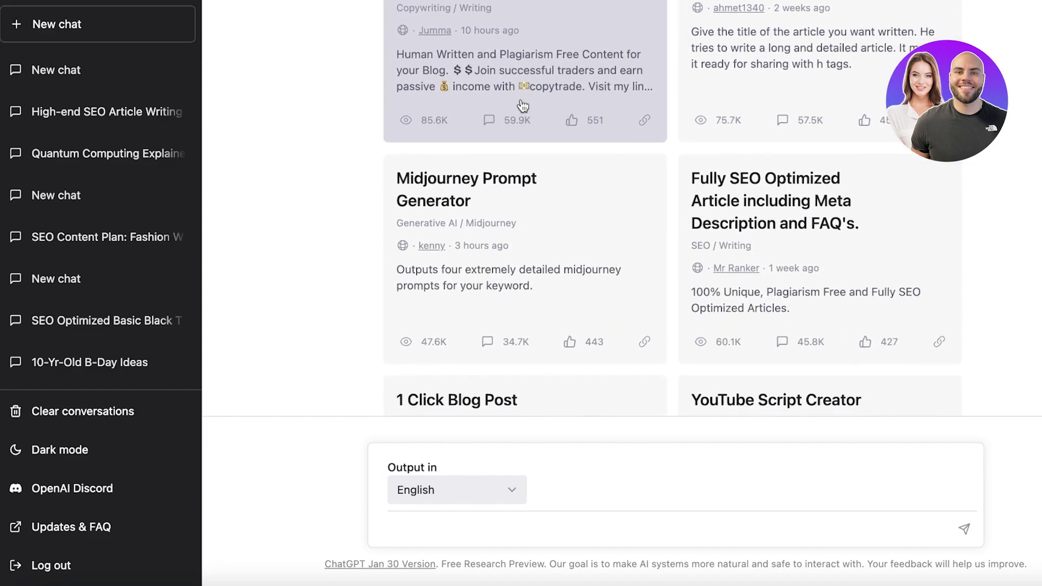
Step: Load the Human Written | Plagiarism Free | SEO Optimized Content prompt and submit the pasted title
{"action": "left_click", "coordinate": [523, 105]}
{"action": "right_click", "coordinate": [438, 530]}
{"action": "right_click", "coordinate": [422, 526]}
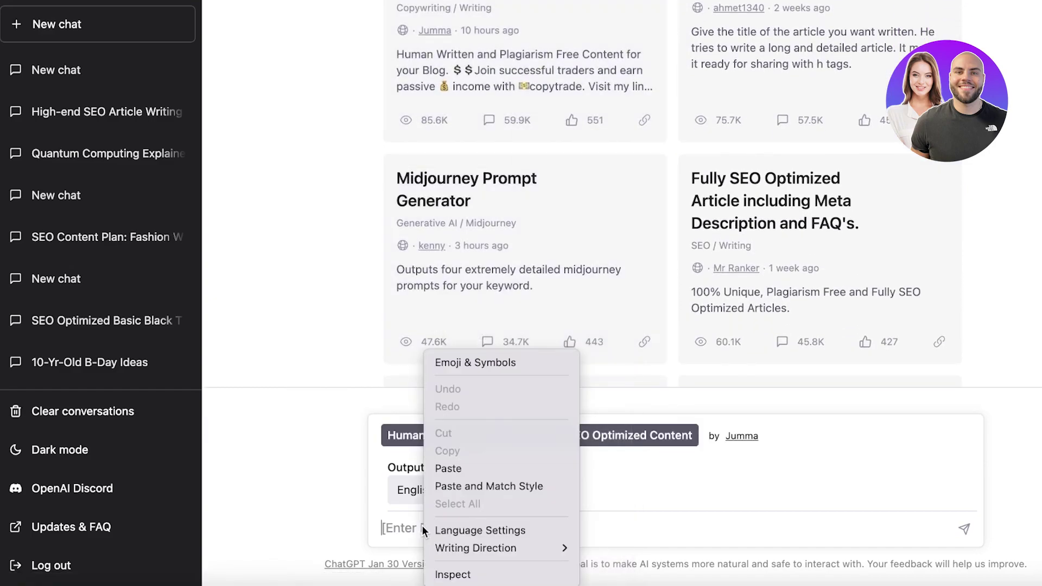
{"action": "left_click", "coordinate": [446, 468]}
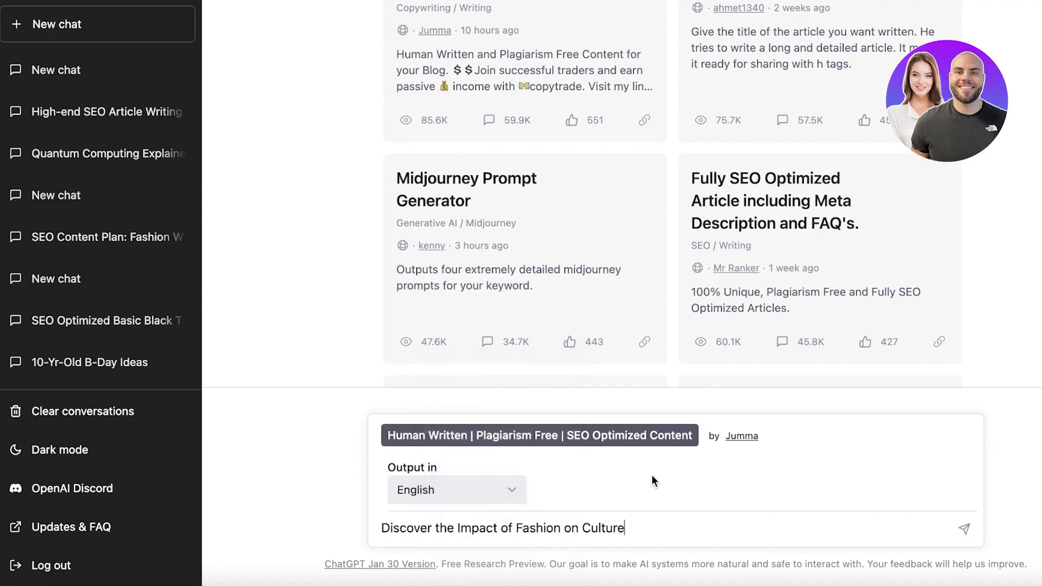
{"action": "key", "text": "Return"}
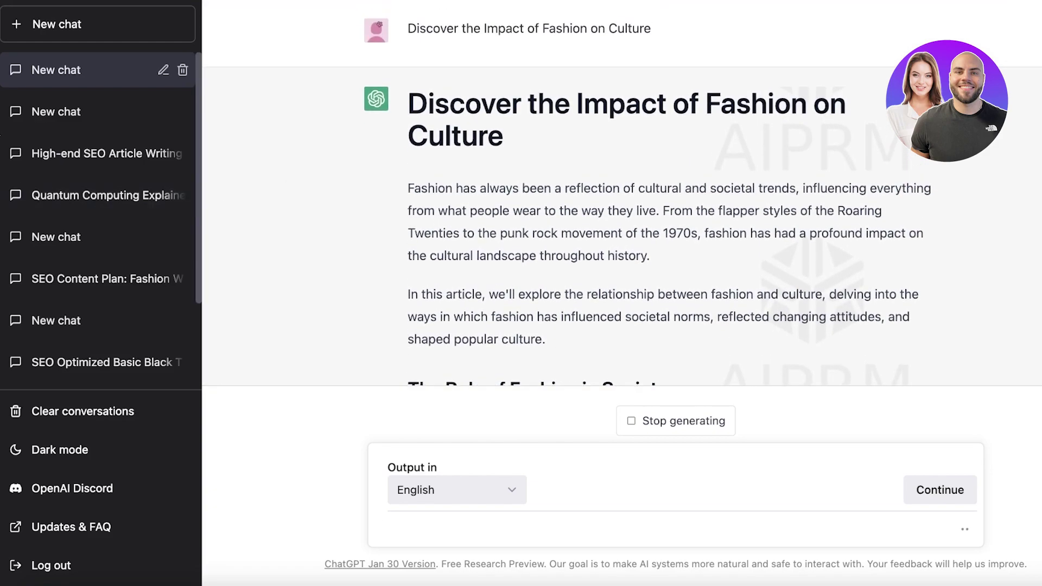
Step: Revisit the keyword-plan conversation and the chat whose article generation failed
{"action": "left_click", "coordinate": [58, 110]}
{"action": "scroll", "coordinate": [645, 142], "scroll_direction": "down", "scroll_amount": 15}
{"action": "scroll", "coordinate": [645, 143], "scroll_direction": "up", "scroll_amount": 2}
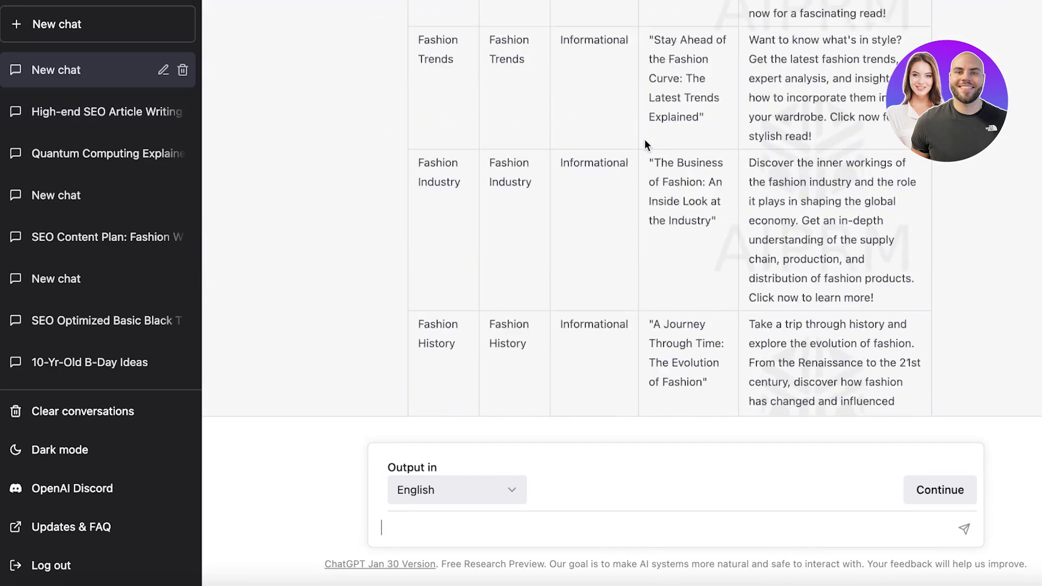
{"action": "scroll", "coordinate": [645, 143], "scroll_direction": "down", "scroll_amount": 3}
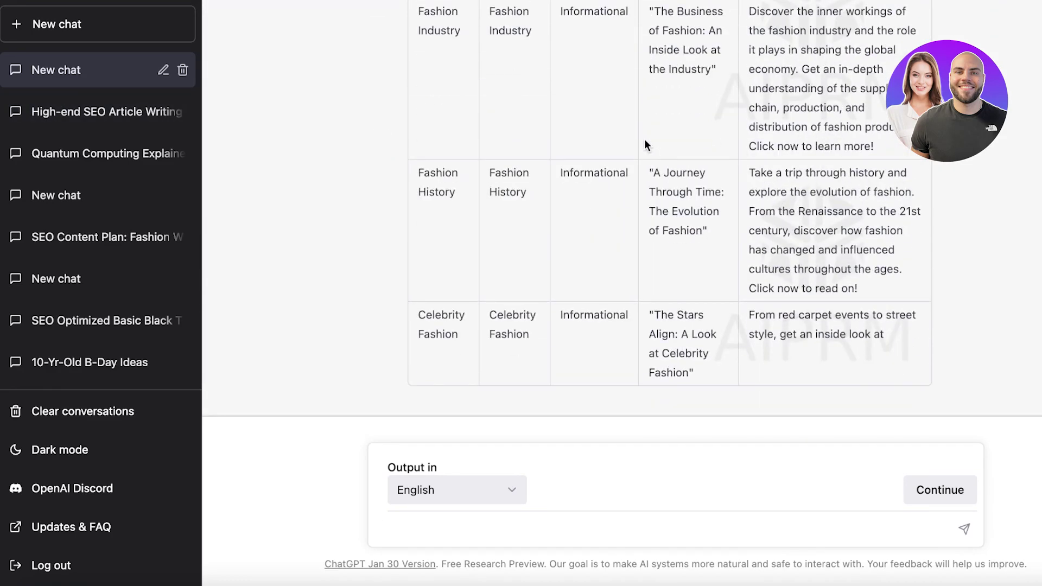
{"action": "scroll", "coordinate": [645, 145], "scroll_direction": "up", "scroll_amount": 1}
{"action": "left_click", "coordinate": [102, 82]}
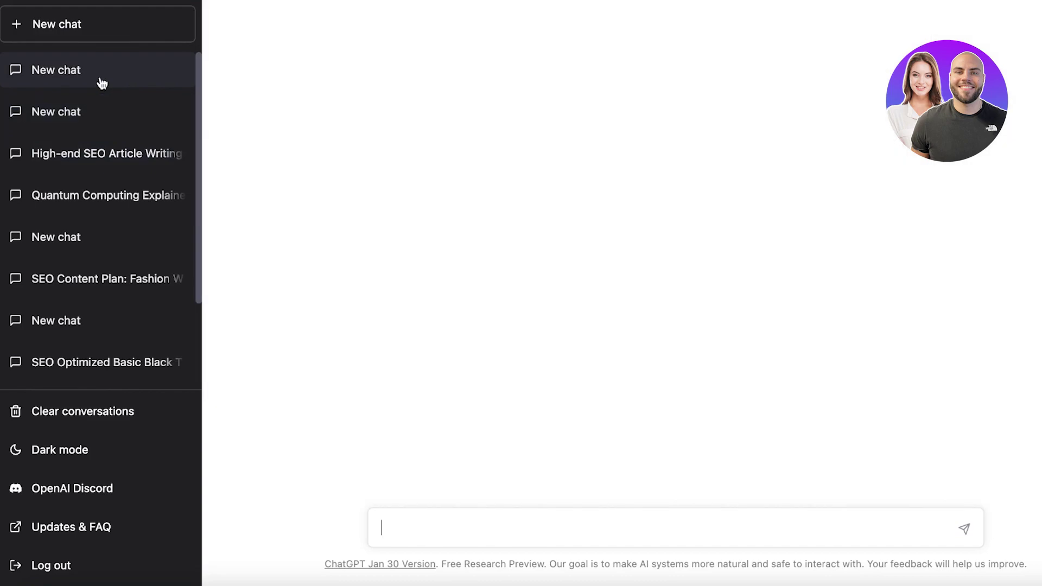
{"action": "left_click", "coordinate": [102, 82]}
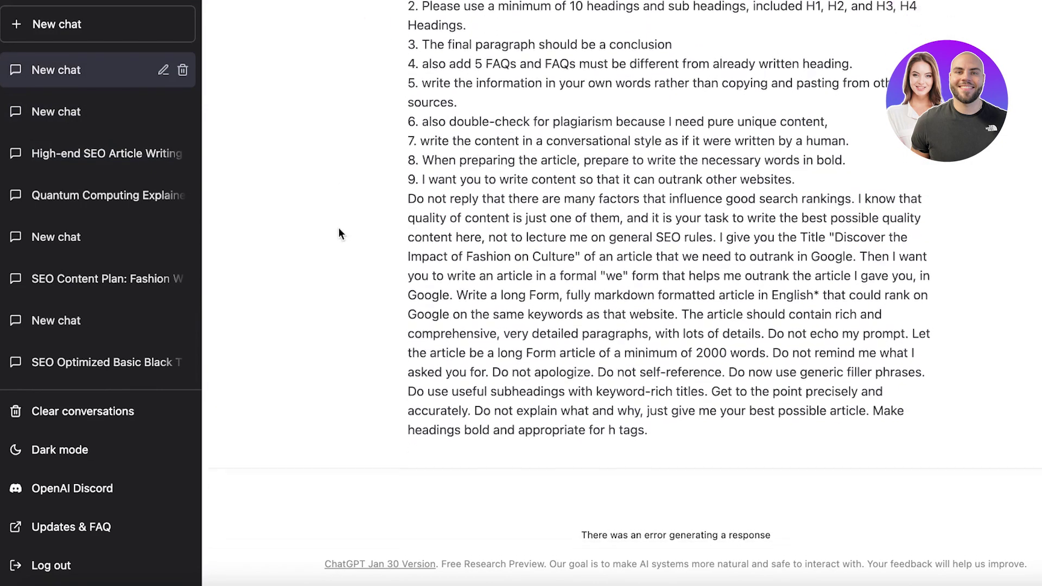
Step: Start deleting the keyword-plan chat and open the fashion SEO content plan chat
{"action": "left_click", "coordinate": [157, 113]}
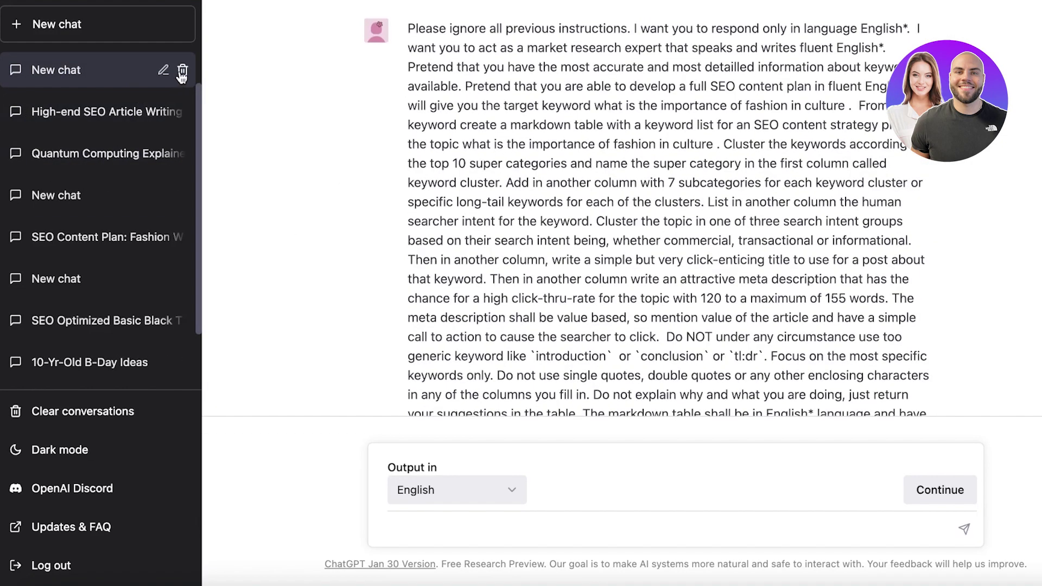
{"action": "left_click", "coordinate": [183, 71]}
{"action": "scroll", "coordinate": [465, 204], "scroll_direction": "down", "scroll_amount": 15}
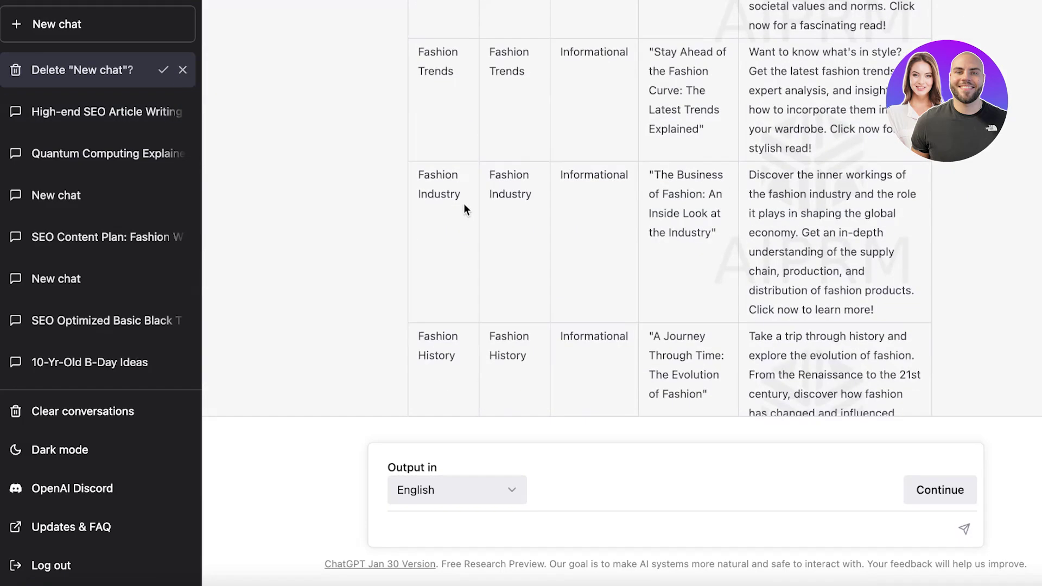
{"action": "scroll", "coordinate": [473, 195], "scroll_direction": "down", "scroll_amount": 3}
{"action": "scroll", "coordinate": [617, 171], "scroll_direction": "up", "scroll_amount": 10}
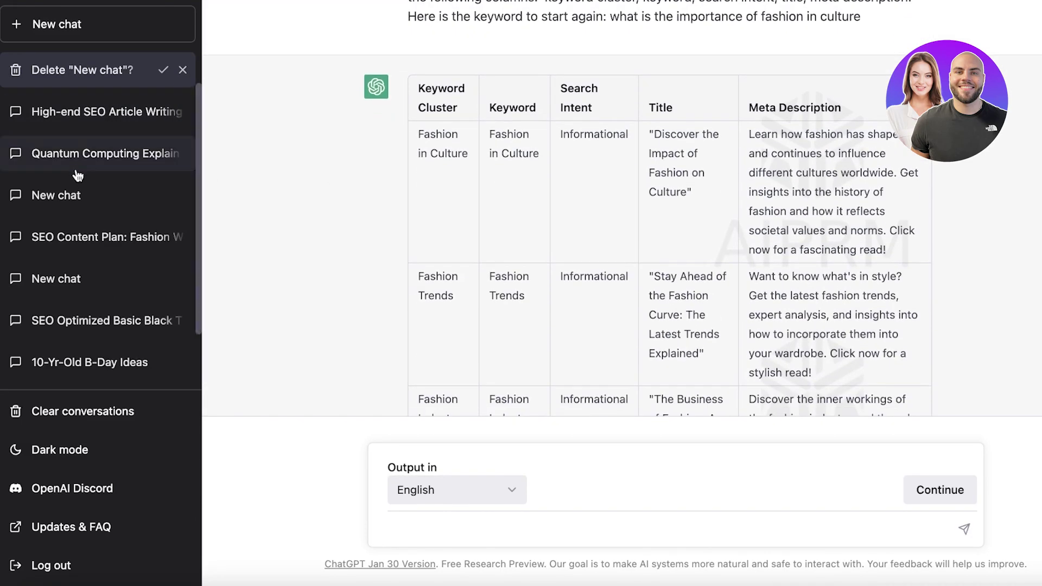
{"action": "left_click", "coordinate": [160, 288]}
{"action": "scroll", "coordinate": [186, 286], "scroll_direction": "down", "scroll_amount": 2}
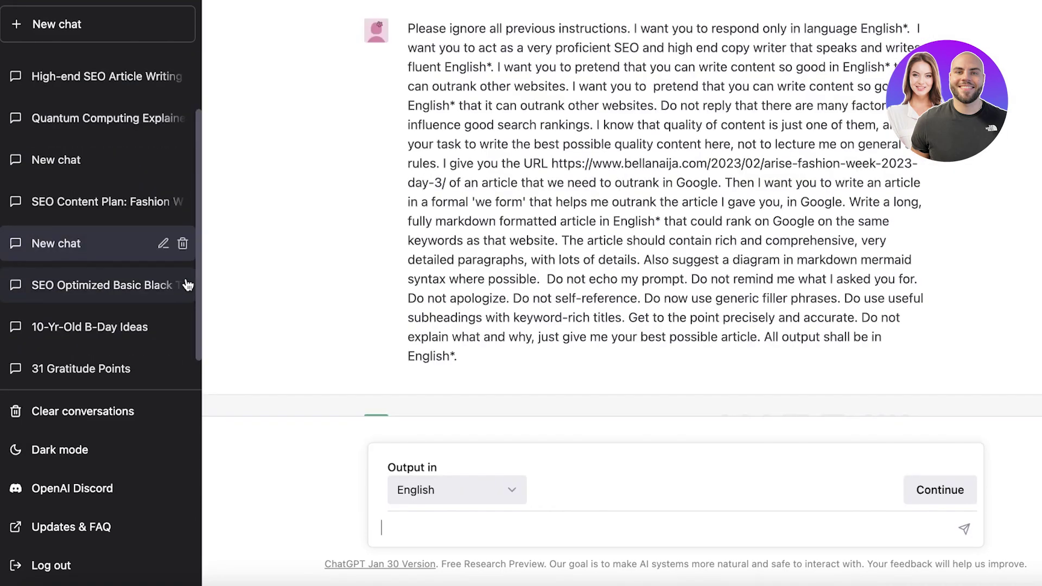
Step: Delete the New chat, Quantum Computing and High-end SEO Article Writing conversations
{"action": "left_click", "coordinate": [182, 244]}
{"action": "left_click", "coordinate": [158, 243]}
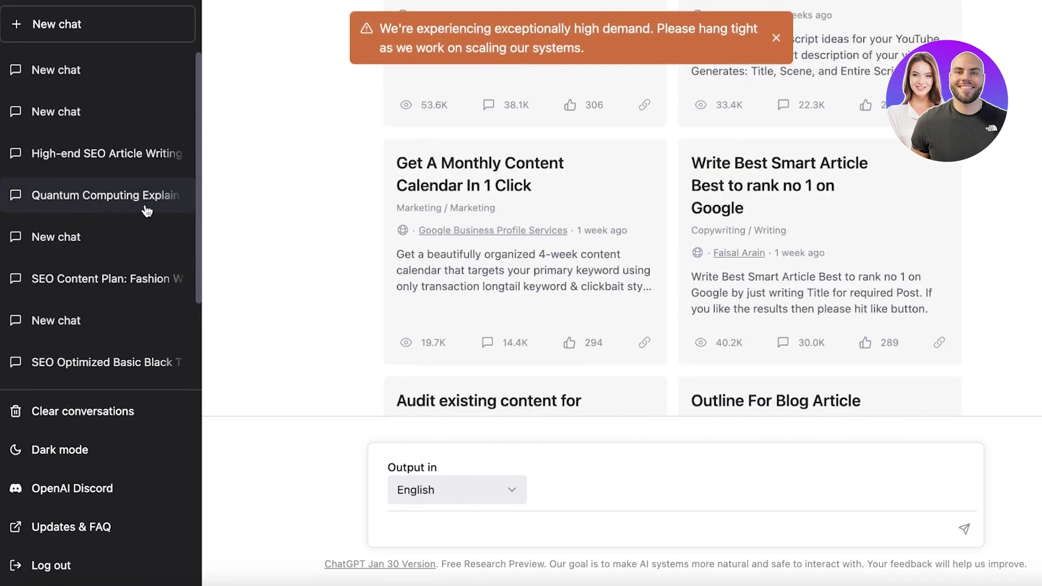
{"action": "left_click", "coordinate": [144, 206]}
{"action": "left_click", "coordinate": [182, 160]}
{"action": "left_click", "coordinate": [165, 163]}
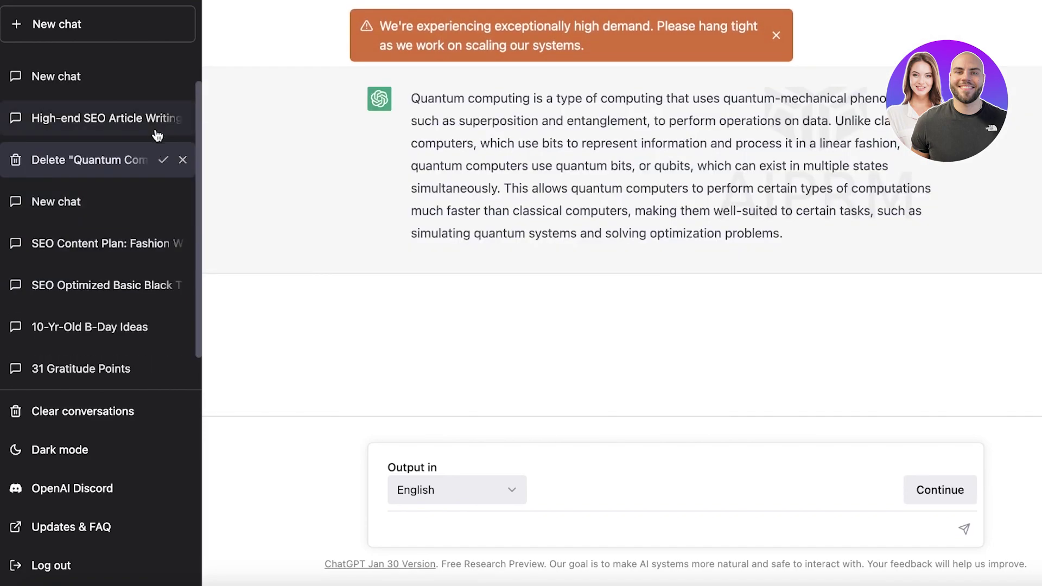
{"action": "left_click", "coordinate": [175, 154]}
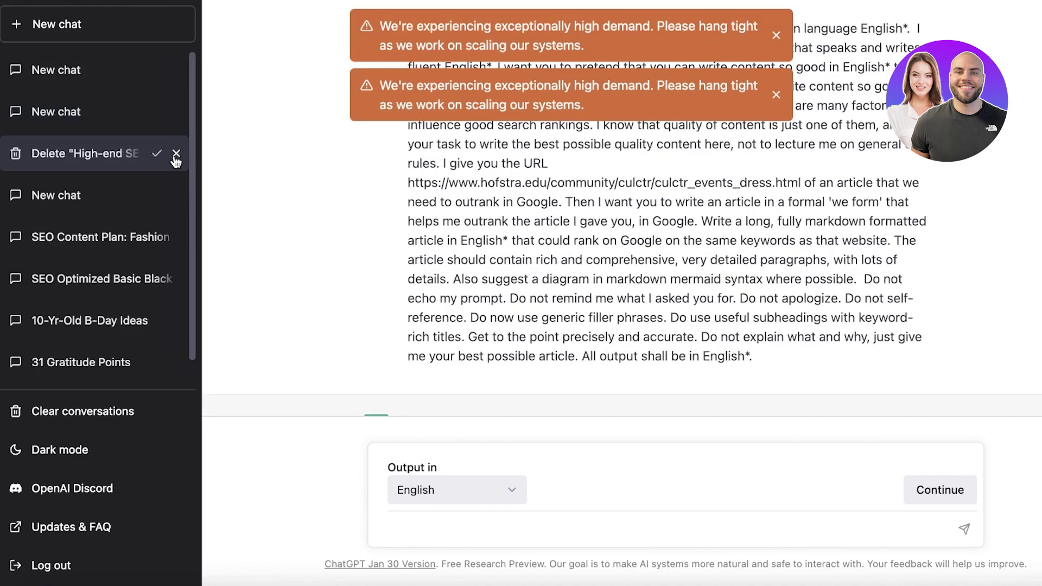
{"action": "left_click", "coordinate": [158, 157]}
Step: Open the saved keyword-table chat and close both high-demand warnings
{"action": "left_click", "coordinate": [107, 109]}
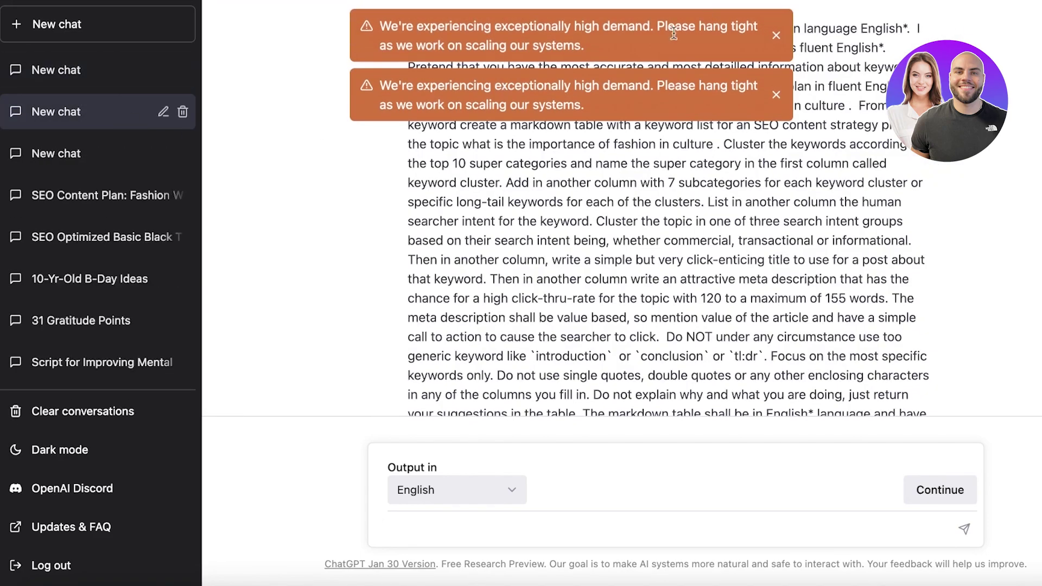
{"action": "left_click", "coordinate": [774, 96]}
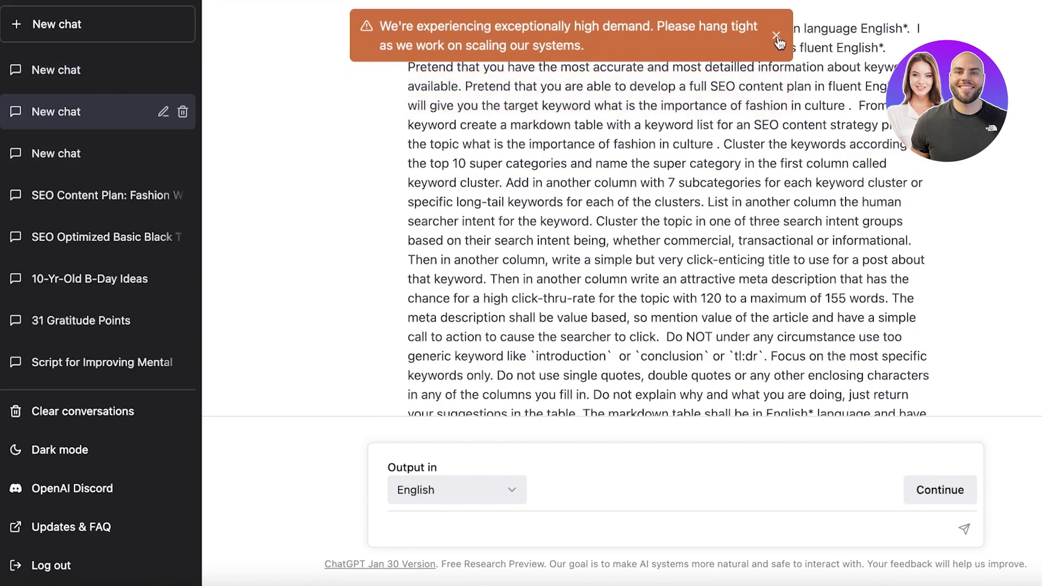
{"action": "left_click", "coordinate": [776, 35]}
{"action": "scroll", "coordinate": [473, 161], "scroll_direction": "down", "scroll_amount": 15}
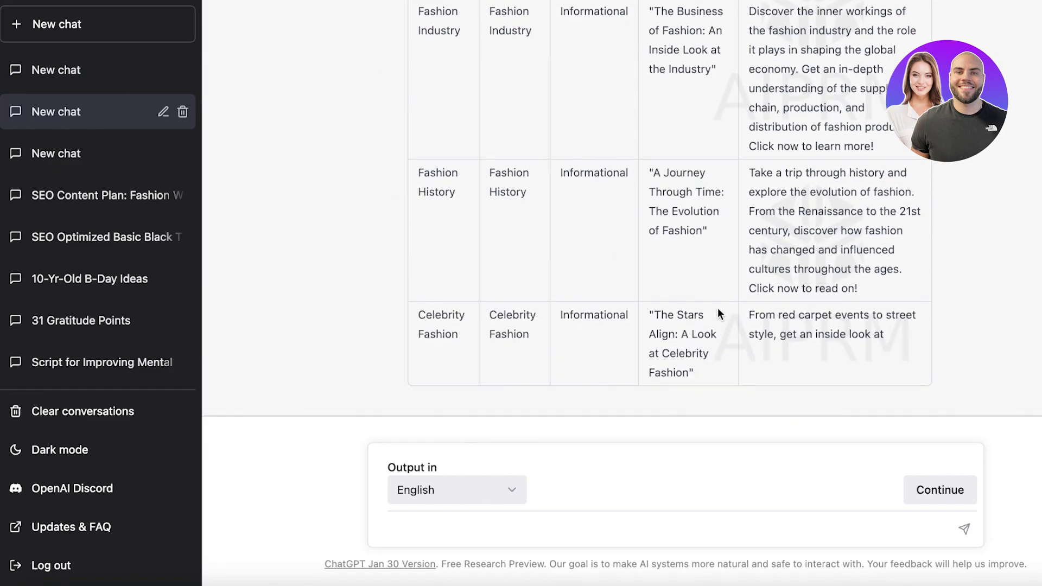
Step: Copy the full Business of Fashion title from the keyword table
{"action": "scroll", "coordinate": [717, 307], "scroll_direction": "up", "scroll_amount": 15}
{"action": "scroll", "coordinate": [630, 316], "scroll_direction": "down", "scroll_amount": 13}
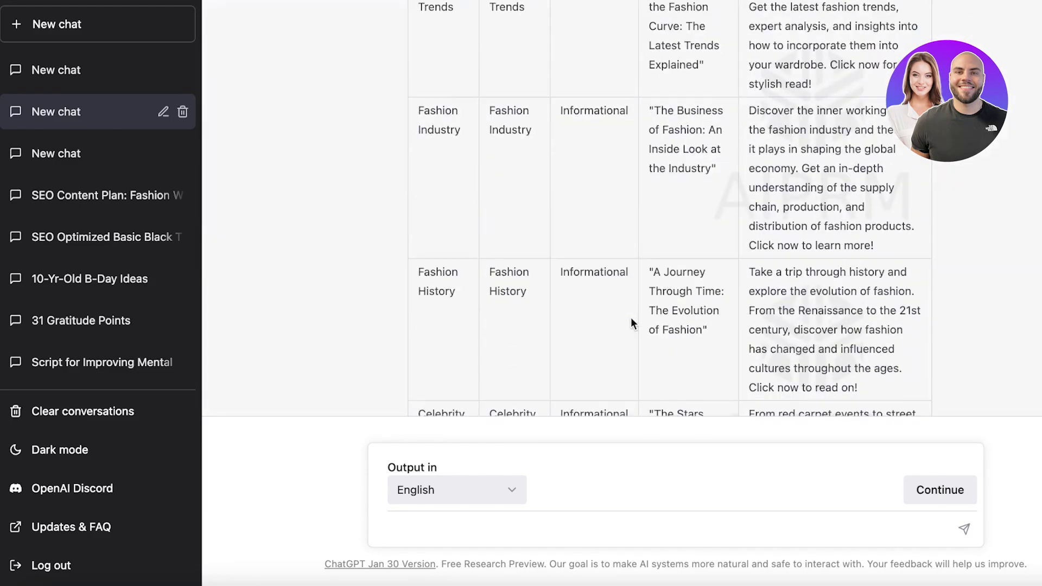
{"action": "scroll", "coordinate": [521, 141], "scroll_direction": "up", "scroll_amount": 1}
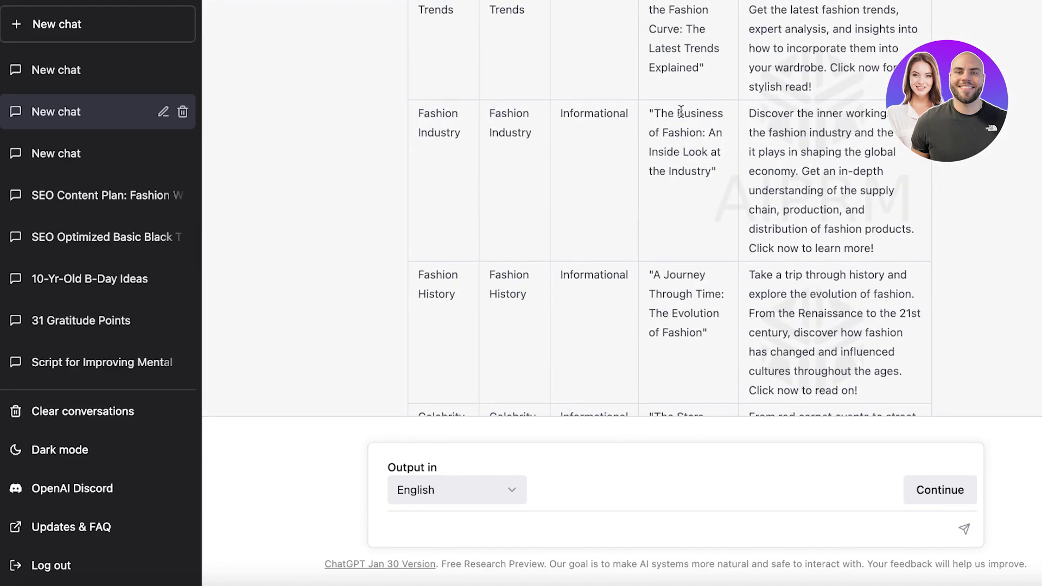
{"action": "left_click_drag", "start_coordinate": [668, 124], "coordinate": [685, 166]}
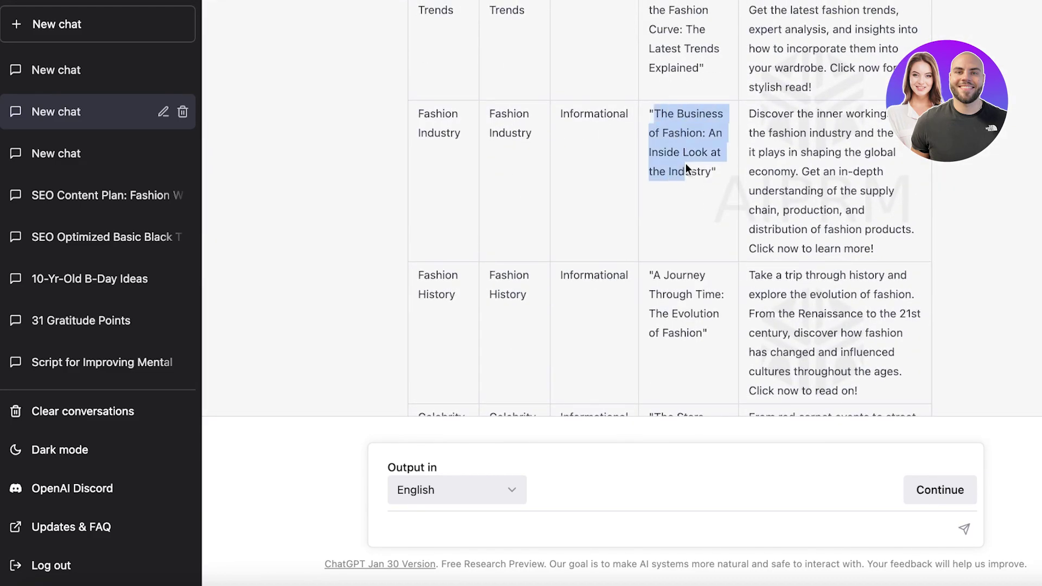
{"action": "left_click", "coordinate": [711, 177]}
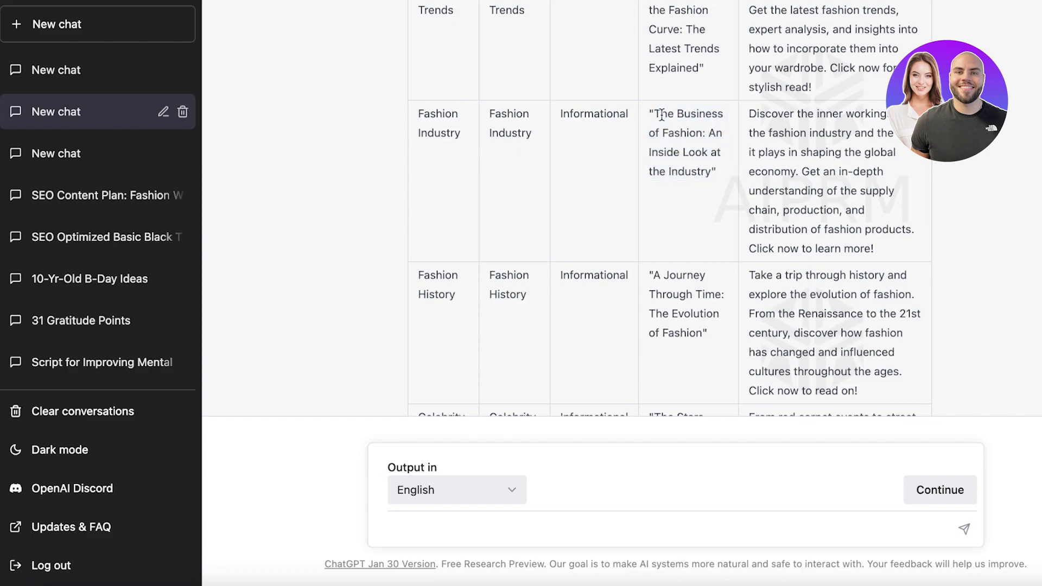
{"action": "left_click_drag", "start_coordinate": [658, 114], "coordinate": [708, 176]}
{"action": "key", "text": "super+c"}
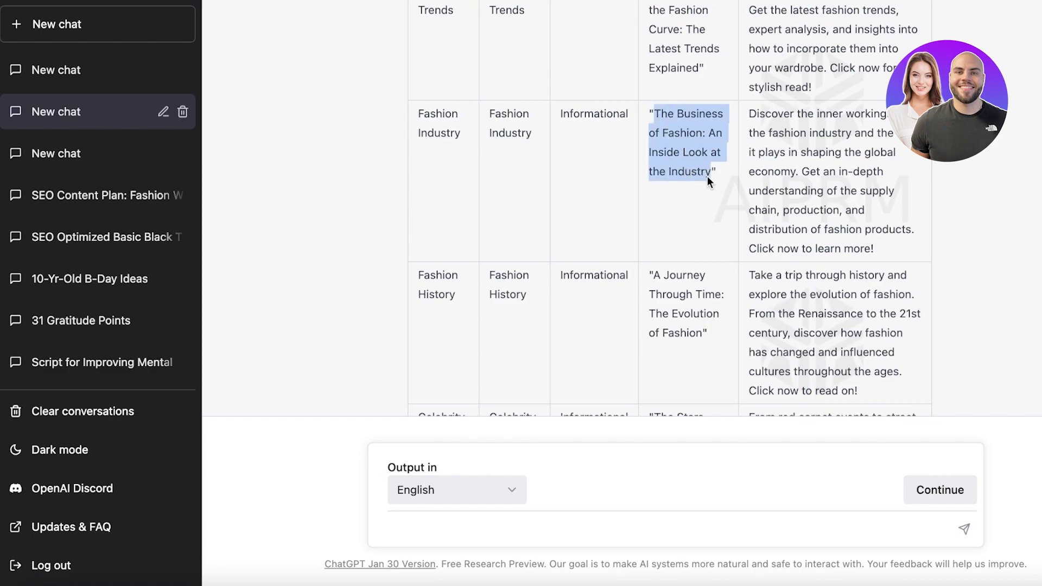
{"action": "right_click", "coordinate": [708, 176]}
{"action": "left_click", "coordinate": [723, 201]}
Step: Start a new chat with the Write Best Smart Article Best to rank no 1 on Google prompt
{"action": "left_click", "coordinate": [124, 31]}
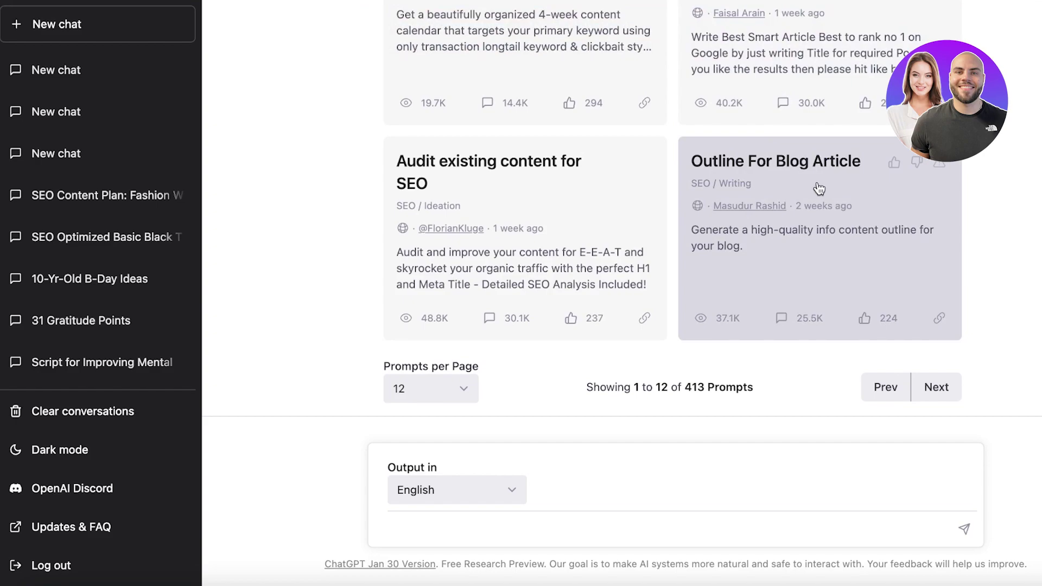
{"action": "scroll", "coordinate": [821, 189], "scroll_direction": "up", "scroll_amount": 2}
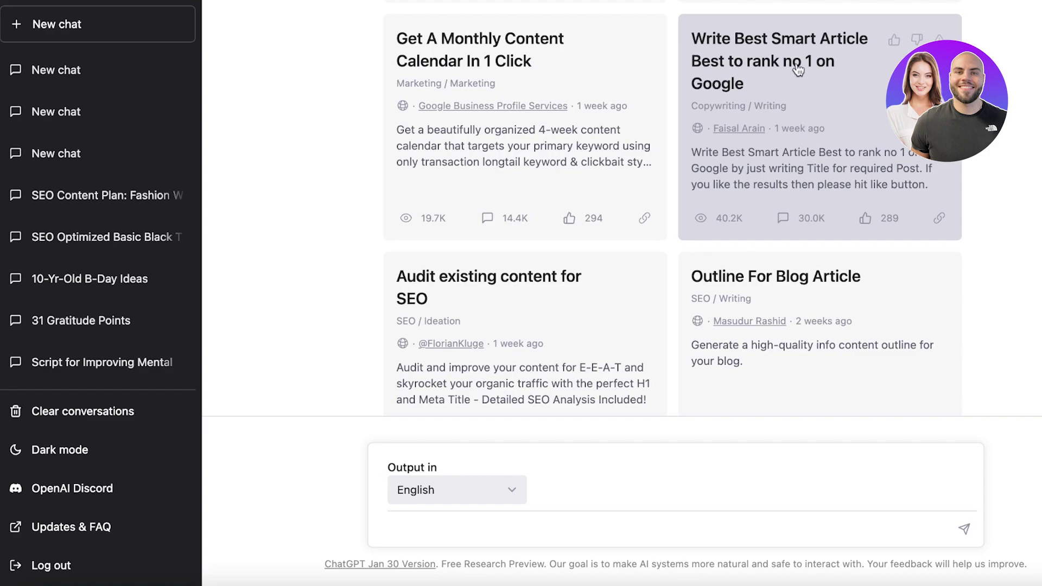
{"action": "left_click", "coordinate": [850, 100]}
Step: Submit the pasted Business of Fashion title, then reload the page after the generation error
{"action": "right_click", "coordinate": [479, 522]}
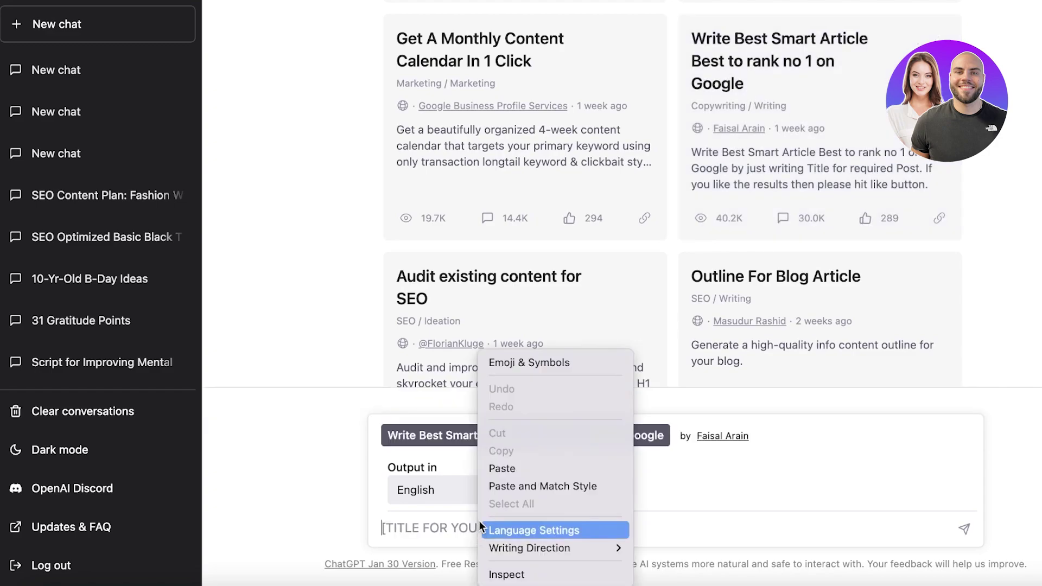
{"action": "left_click", "coordinate": [516, 469]}
{"action": "key", "text": "Return"}
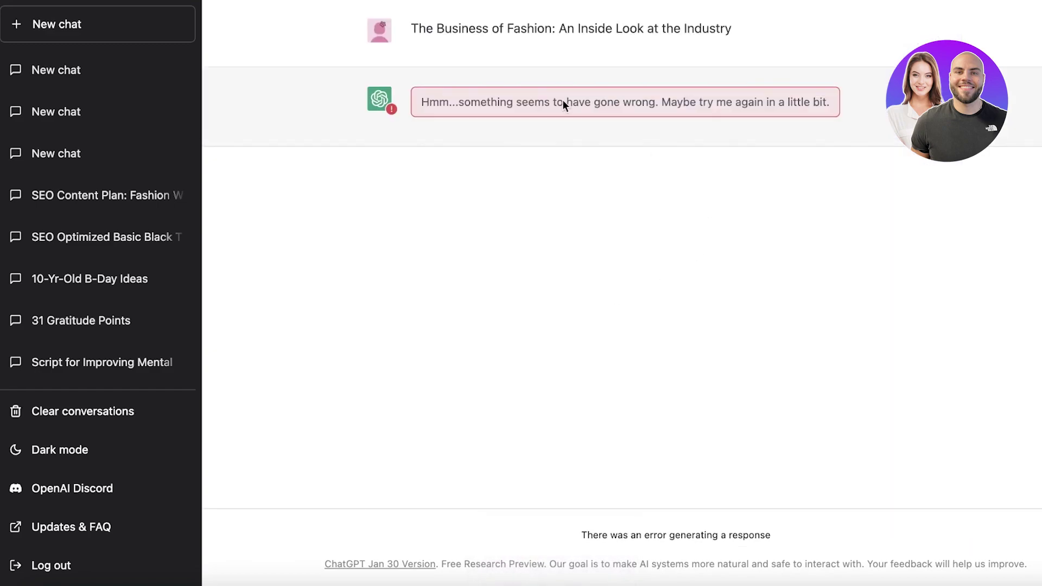
{"action": "key", "text": "super+r"}
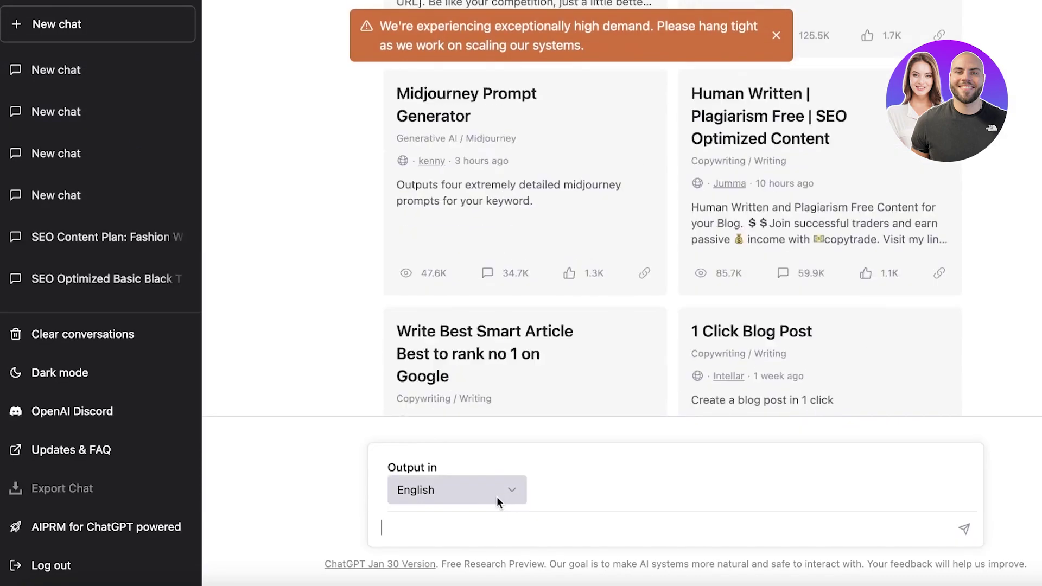
Step: Reload the Write Best Smart Article prompt and paste the Business of Fashion title again
{"action": "scroll", "coordinate": [830, 215], "scroll_direction": "up", "scroll_amount": 3}
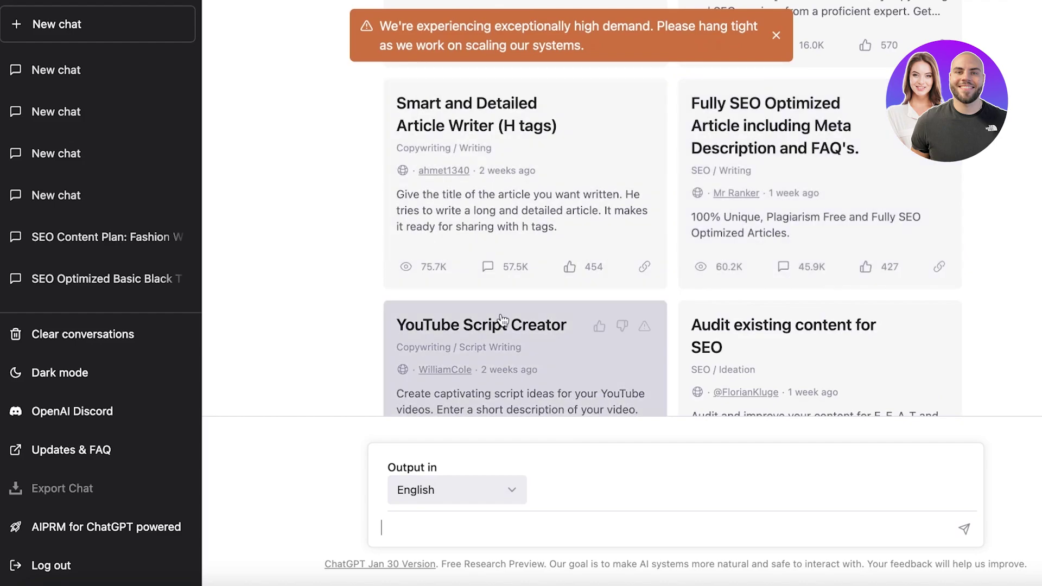
{"action": "scroll", "coordinate": [814, 217], "scroll_direction": "up", "scroll_amount": 3}
{"action": "scroll", "coordinate": [803, 193], "scroll_direction": "down", "scroll_amount": 5}
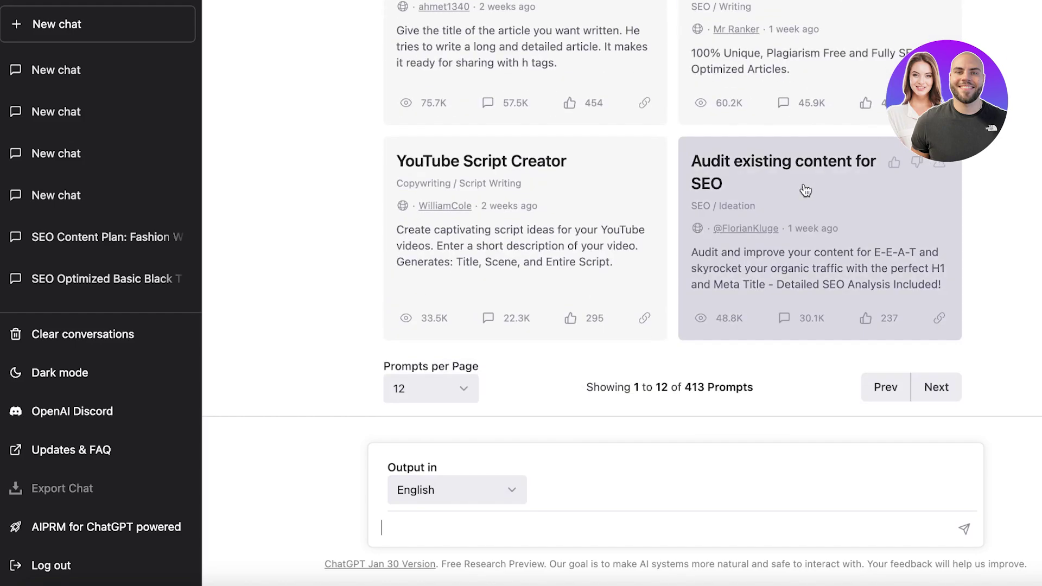
{"action": "scroll", "coordinate": [505, 199], "scroll_direction": "up", "scroll_amount": 6}
{"action": "scroll", "coordinate": [733, 184], "scroll_direction": "up", "scroll_amount": 5}
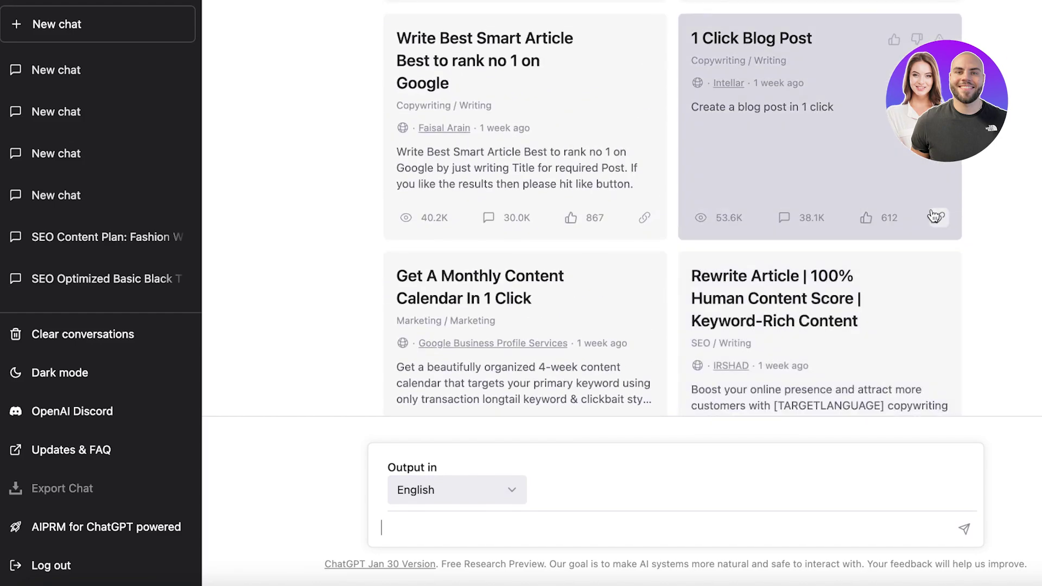
{"action": "left_click", "coordinate": [500, 146]}
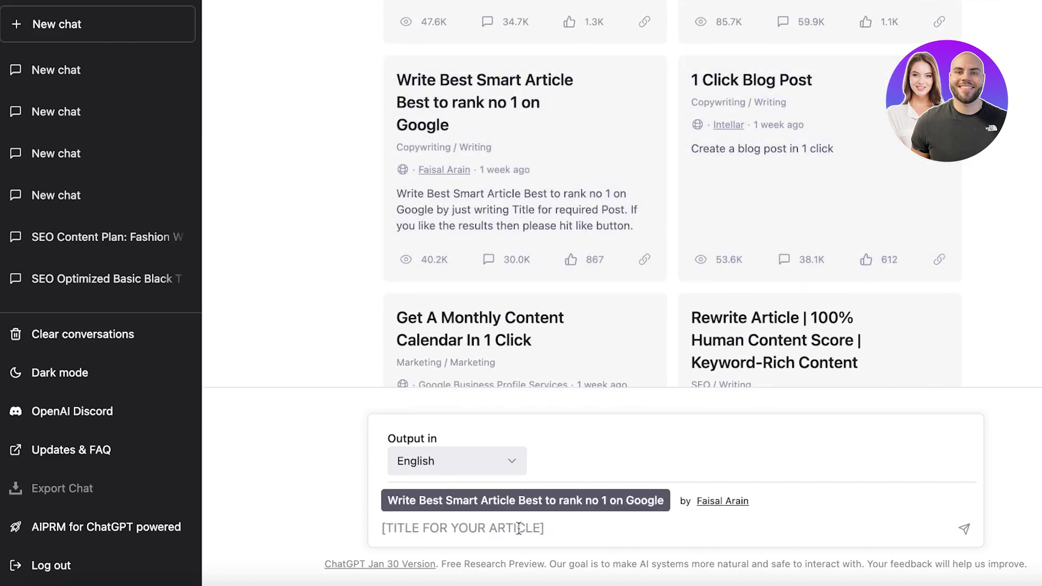
{"action": "right_click", "coordinate": [515, 525]}
{"action": "left_click", "coordinate": [427, 529]}
{"action": "right_click", "coordinate": [428, 528]}
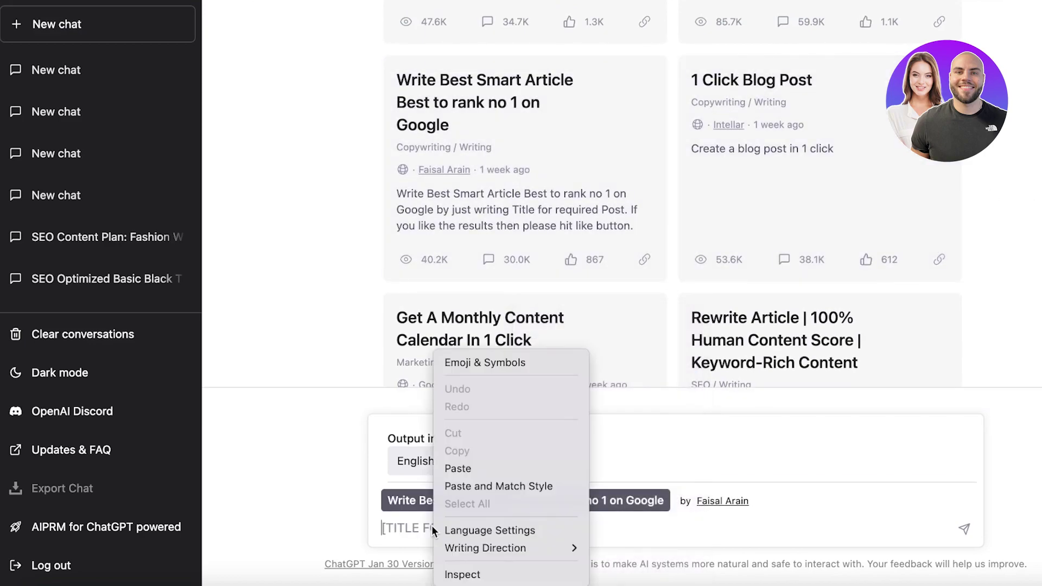
{"action": "left_click", "coordinate": [464, 469]}
Step: Generate the full Business of Fashion article and scroll back to its top
{"action": "key", "text": "Return"}
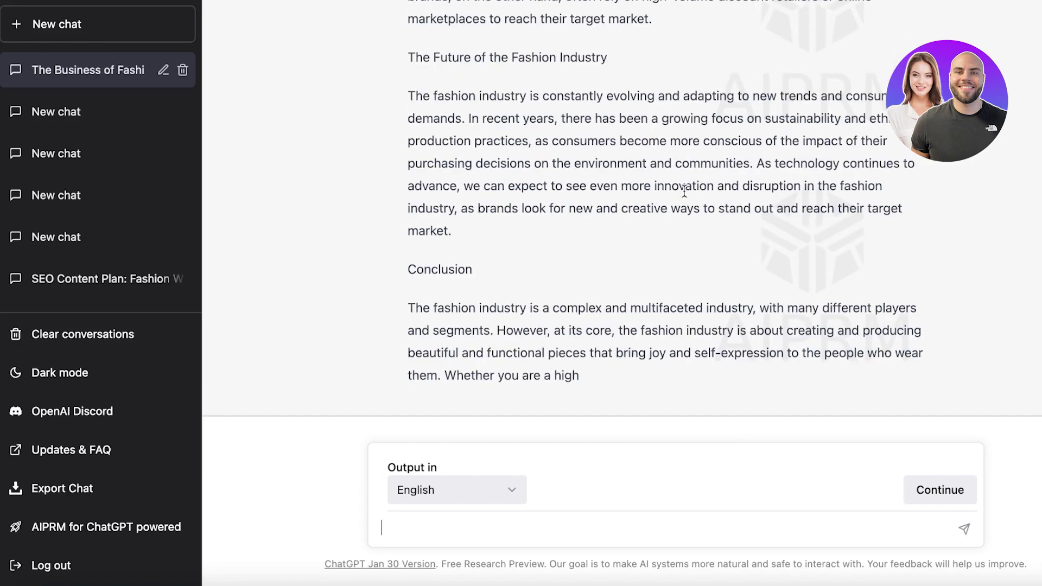
{"action": "scroll", "coordinate": [632, 239], "scroll_direction": "up", "scroll_amount": 15}
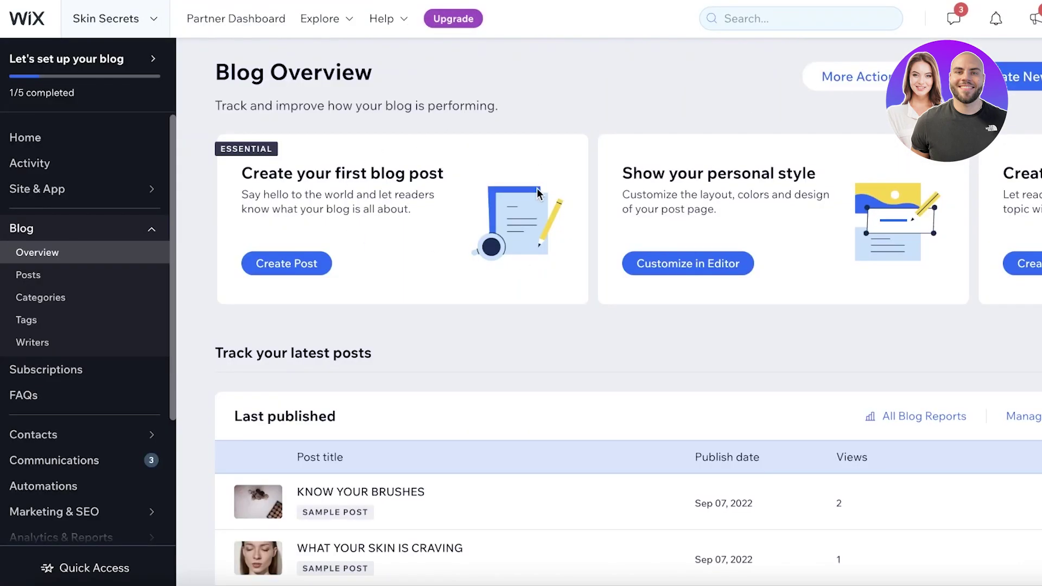
Step: Create a Wix post titled 'The Business of Fashion: An In-Depth Look at the Fashion Industry'
{"action": "left_click", "coordinate": [284, 269]}
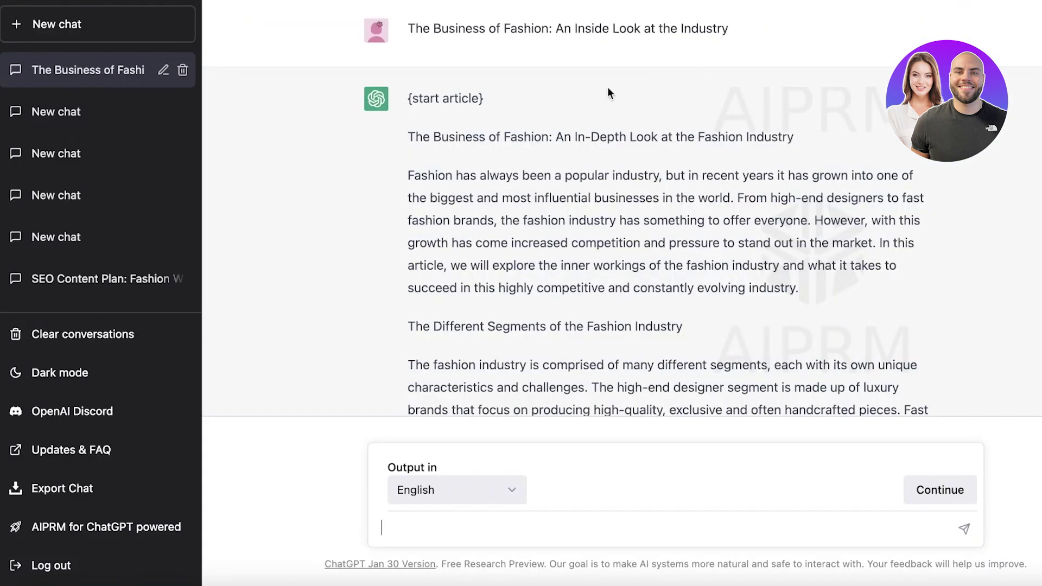
{"action": "left_click_drag", "start_coordinate": [411, 136], "coordinate": [799, 142]}
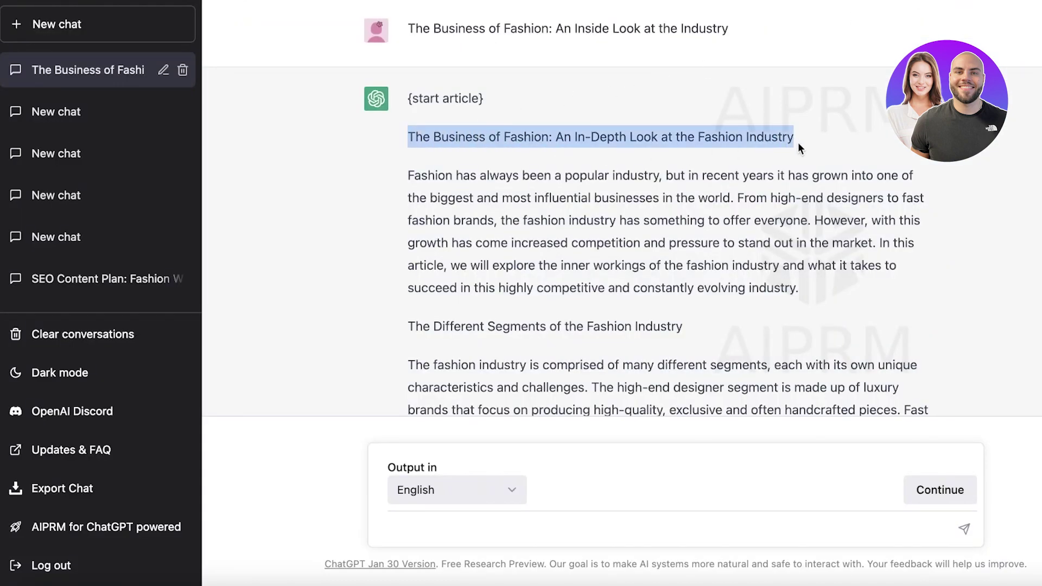
{"action": "right_click", "coordinate": [732, 141]}
{"action": "left_click", "coordinate": [663, 184]}
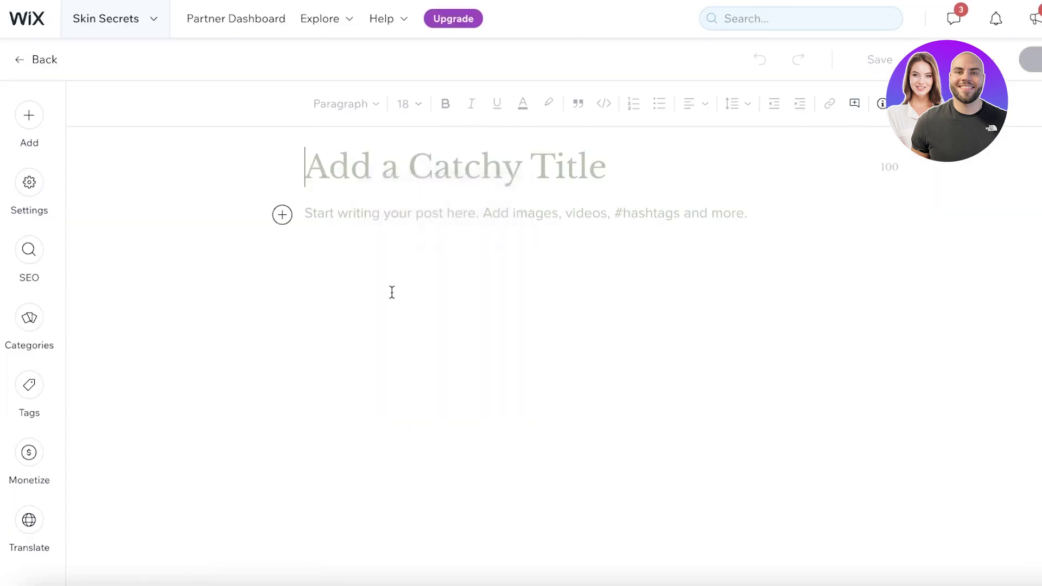
{"action": "key", "text": "ctrl+v"}
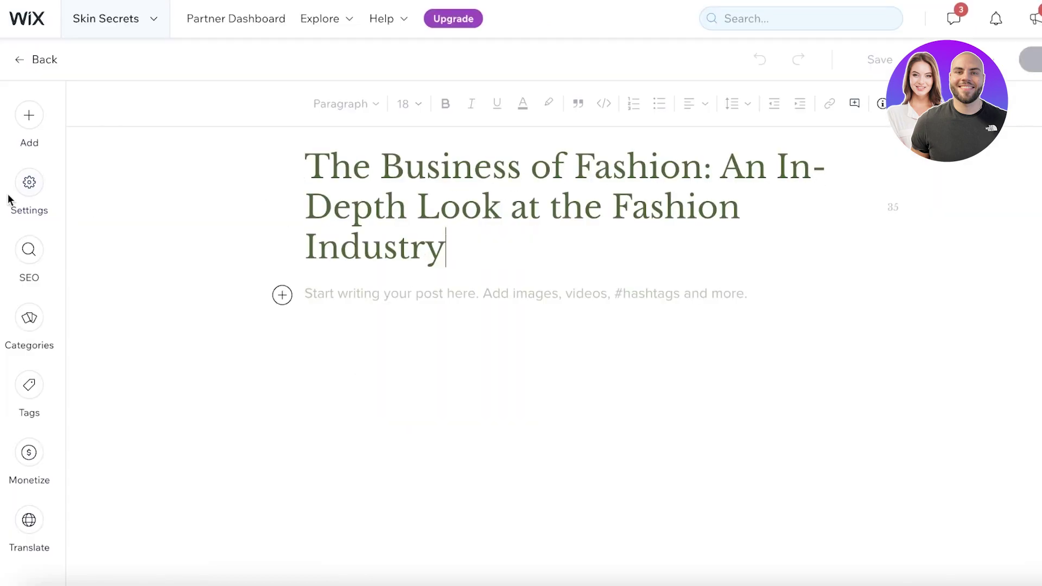
{"action": "left_click", "coordinate": [42, 187]}
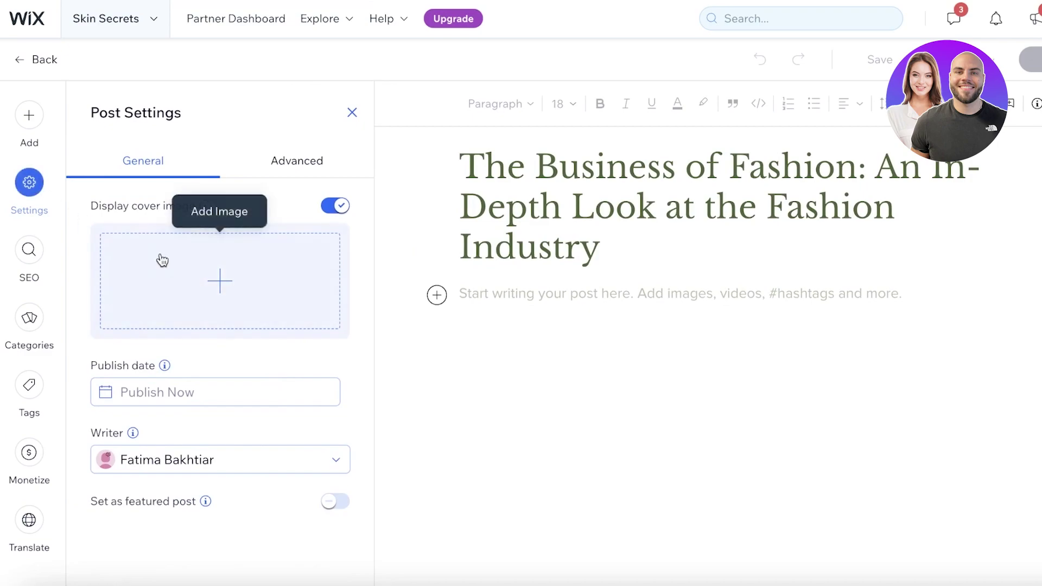
Step: Open the post's advanced settings and bring back the ChatGPT keyword-table chat
{"action": "left_click", "coordinate": [301, 161]}
{"action": "left_click", "coordinate": [184, 244]}
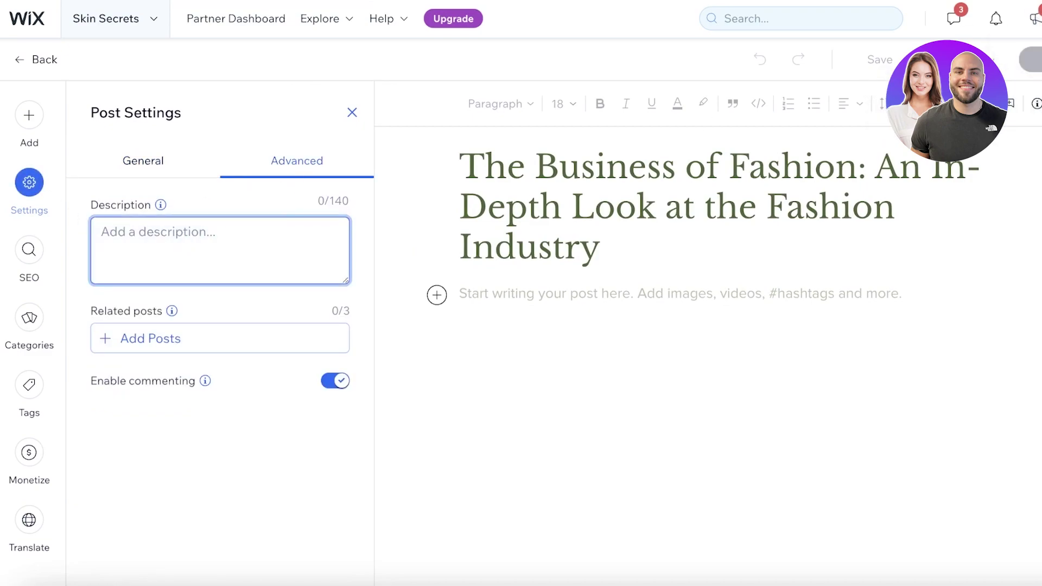
{"action": "left_click", "coordinate": [1034, 2]}
{"action": "mouse_move", "coordinate": [890, 87]}
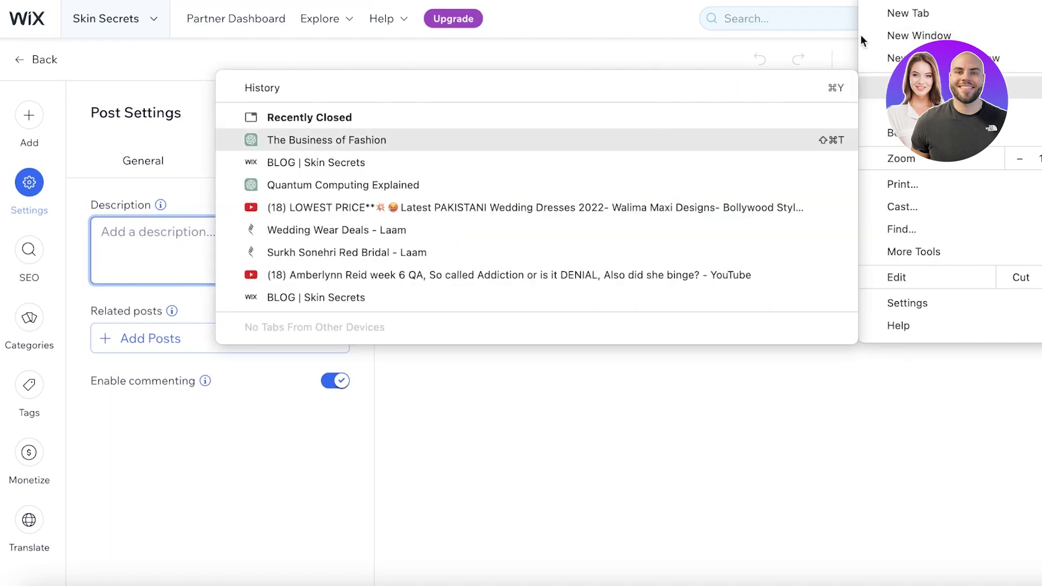
{"action": "left_click", "coordinate": [326, 140]}
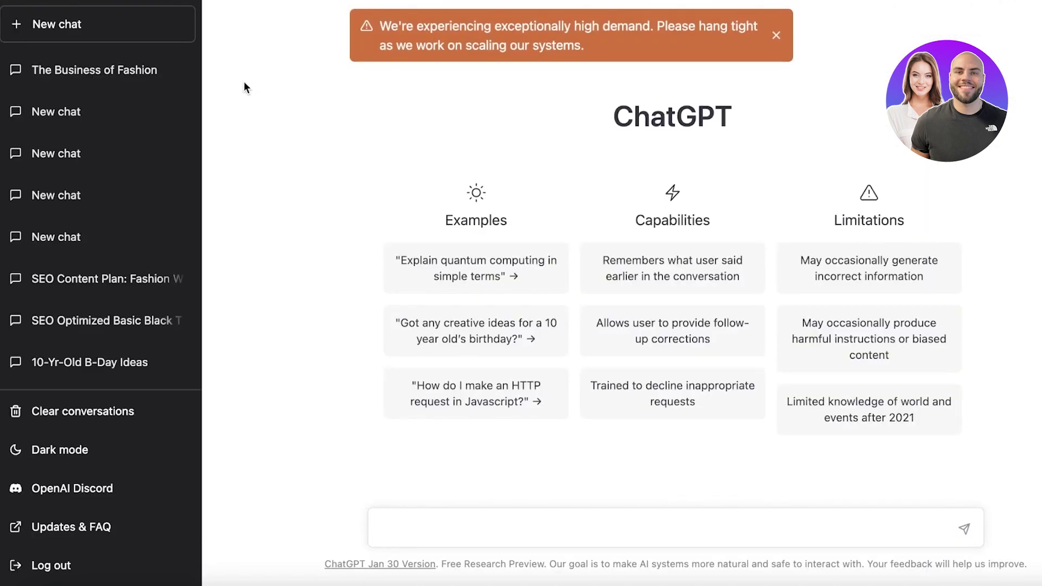
{"action": "left_click", "coordinate": [110, 119]}
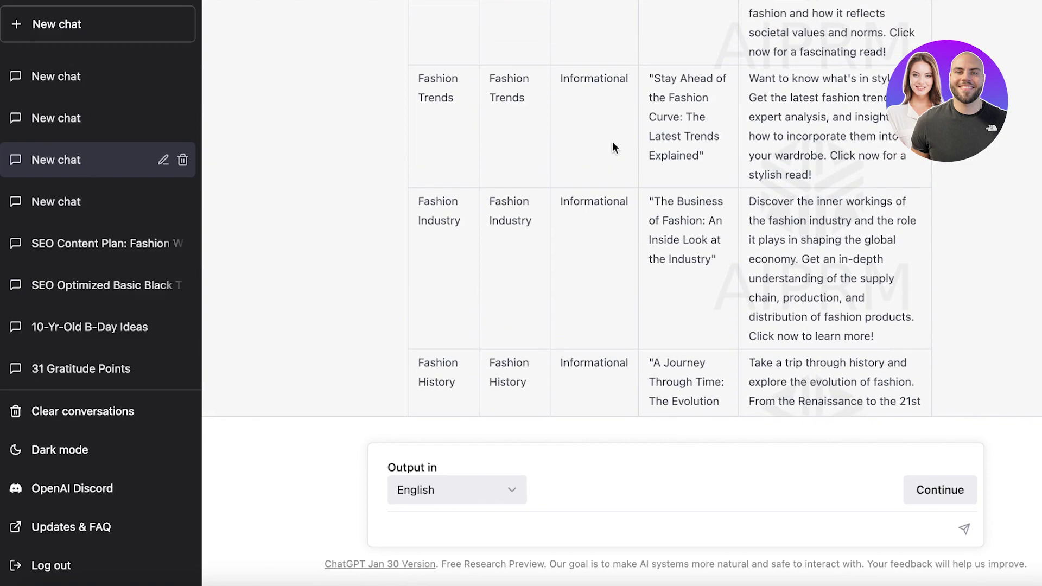
{"action": "scroll", "coordinate": [612, 146], "scroll_direction": "up", "scroll_amount": 4}
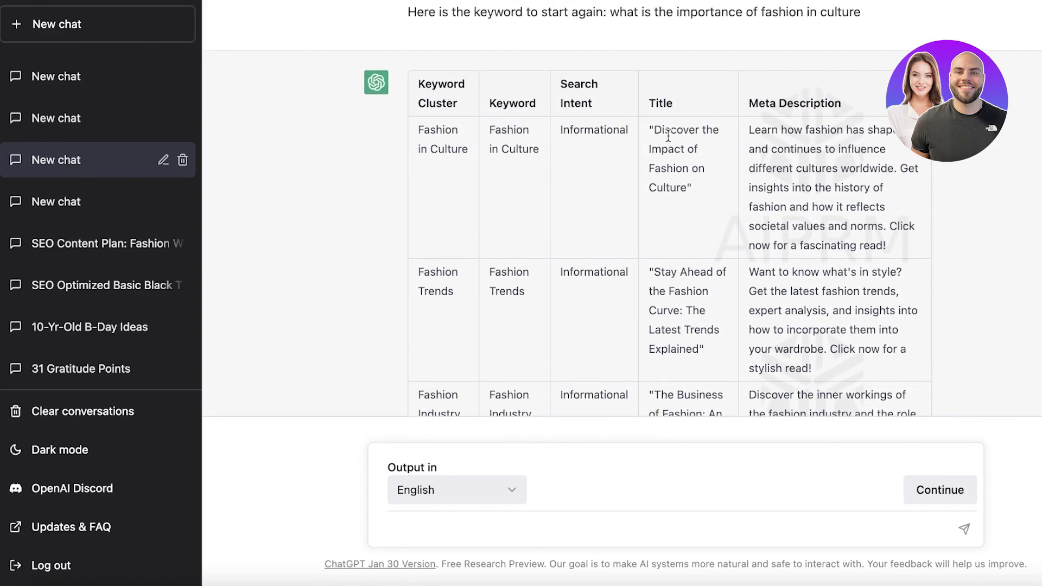
{"action": "scroll", "coordinate": [653, 243], "scroll_direction": "down", "scroll_amount": 3}
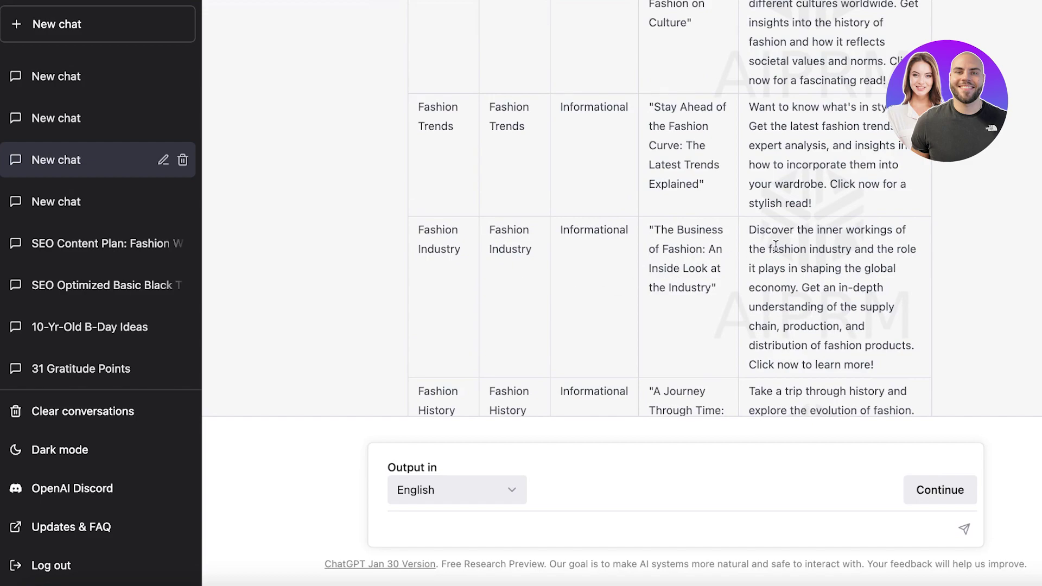
Step: Paste the Fashion Industry meta description as the post description, trimmed to one sentence
{"action": "left_click_drag", "start_coordinate": [749, 231], "coordinate": [911, 368]}
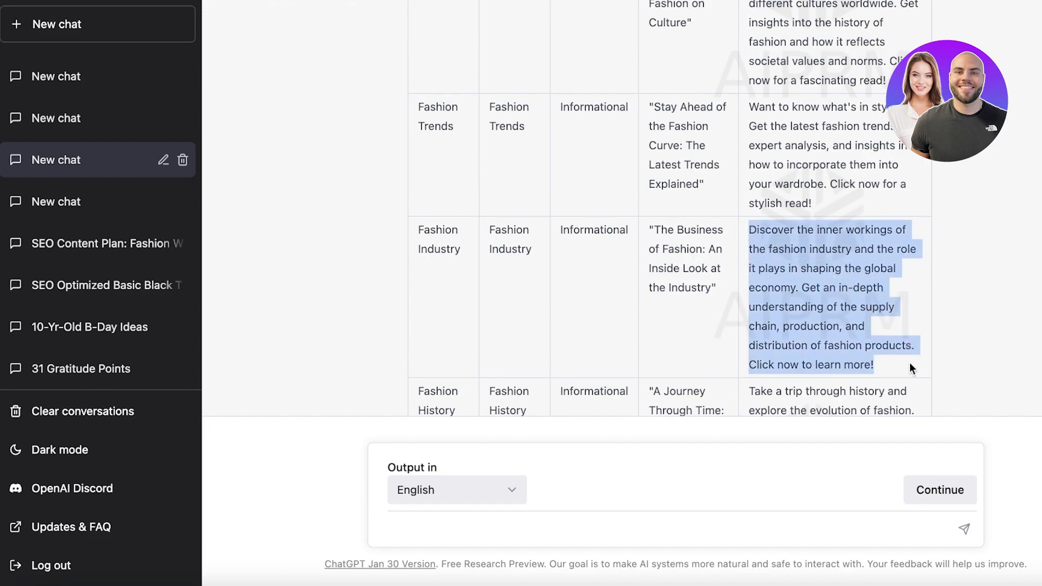
{"action": "right_click", "coordinate": [794, 325]}
{"action": "left_click", "coordinate": [683, 358]}
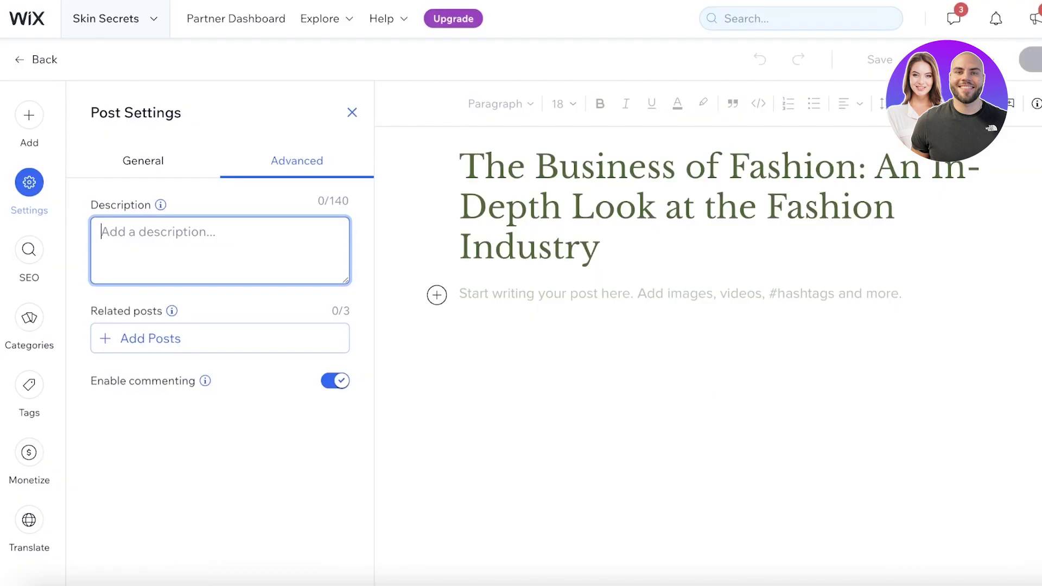
{"action": "right_click", "coordinate": [144, 251]}
{"action": "left_click", "coordinate": [174, 365]}
{"action": "key", "text": "BackSpace"}
{"action": "key", "text": "BackSpace"}
{"action": "key", "text": "BackSpace"}
{"action": "key", "text": "BackSpace"}
{"action": "key", "text": "BackSpace"}
{"action": "key", "text": "BackSpace"}
{"action": "key", "text": "BackSpace"}
{"action": "key", "text": "BackSpace"}
{"action": "key", "text": "BackSpace"}
{"action": "key", "text": "BackSpace"}
{"action": "key", "text": "BackSpace"}
{"action": "key", "text": "BackSpace"}
{"action": "key", "text": "BackSpace"}
{"action": "key", "text": "BackSpace"}
{"action": "key", "text": "BackSpace"}
{"action": "key", "text": "BackSpace"}
{"action": "key", "text": "BackSpace"}
{"action": "key", "text": "BackSpace"}
{"action": "key", "text": "BackSpace"}
{"action": "key", "text": "BackSpace"}
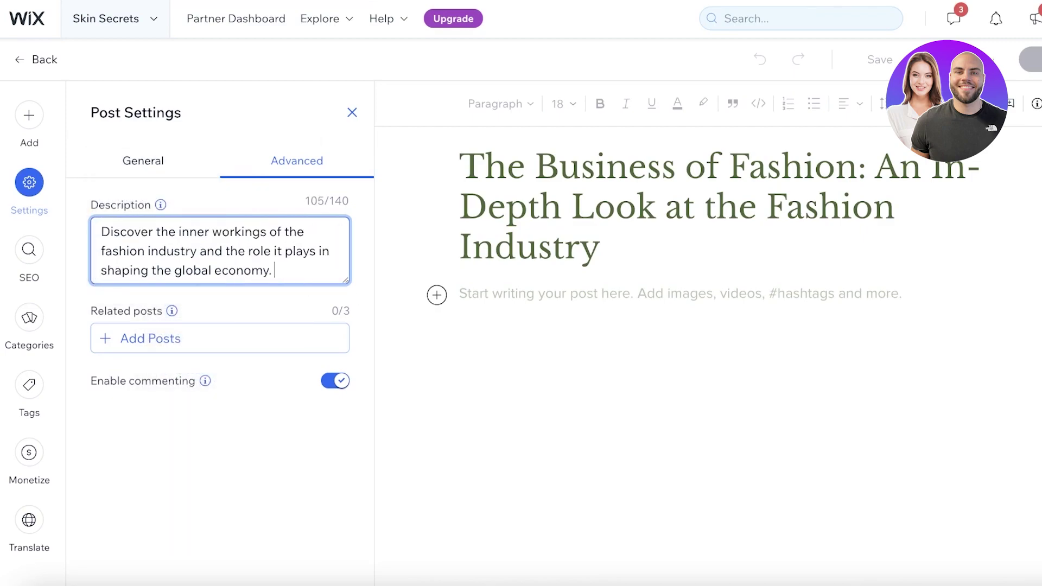
{"action": "left_click", "coordinate": [30, 249]}
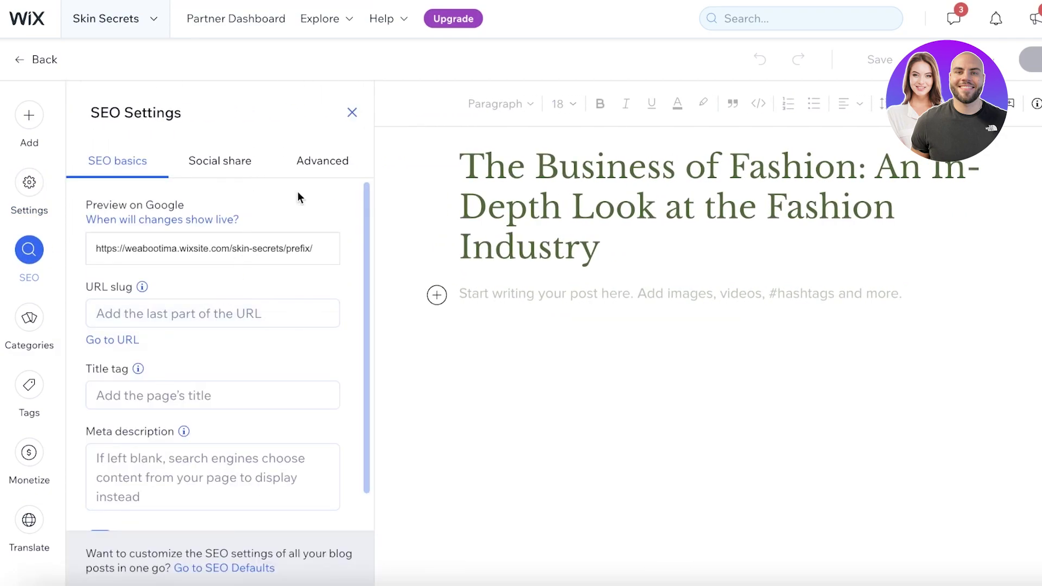
Step: Paste the 230-character fashion industry summary ending 'Click now to learn more!' into the SEO meta description
{"action": "scroll", "coordinate": [206, 308], "scroll_direction": "down", "scroll_amount": 1}
{"action": "left_click", "coordinate": [234, 298]}
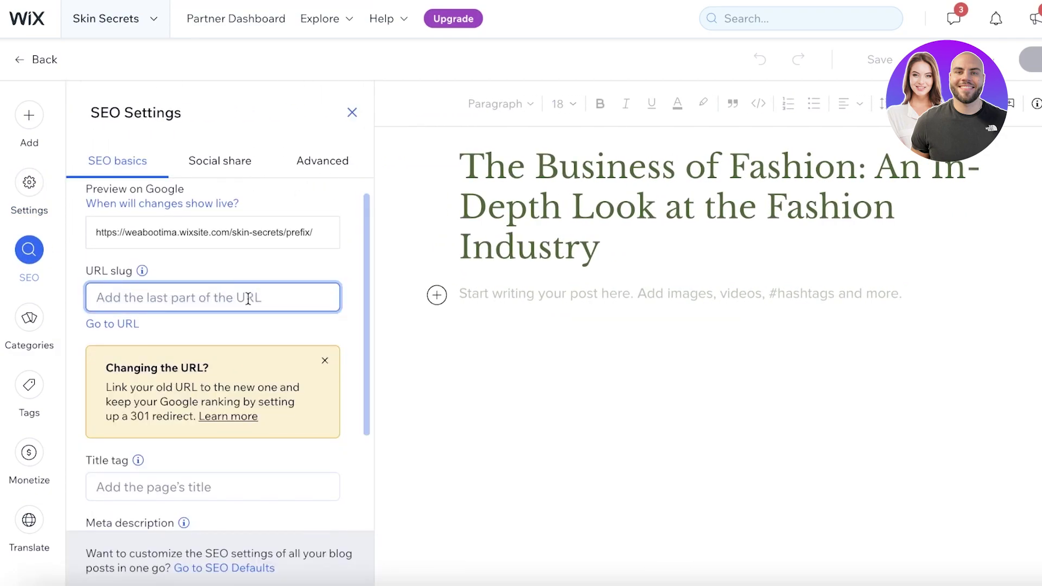
{"action": "scroll", "coordinate": [256, 228], "scroll_direction": "down", "scroll_amount": 3}
{"action": "scroll", "coordinate": [256, 228], "scroll_direction": "up", "scroll_amount": 3}
{"action": "scroll", "coordinate": [260, 288], "scroll_direction": "down", "scroll_amount": 3}
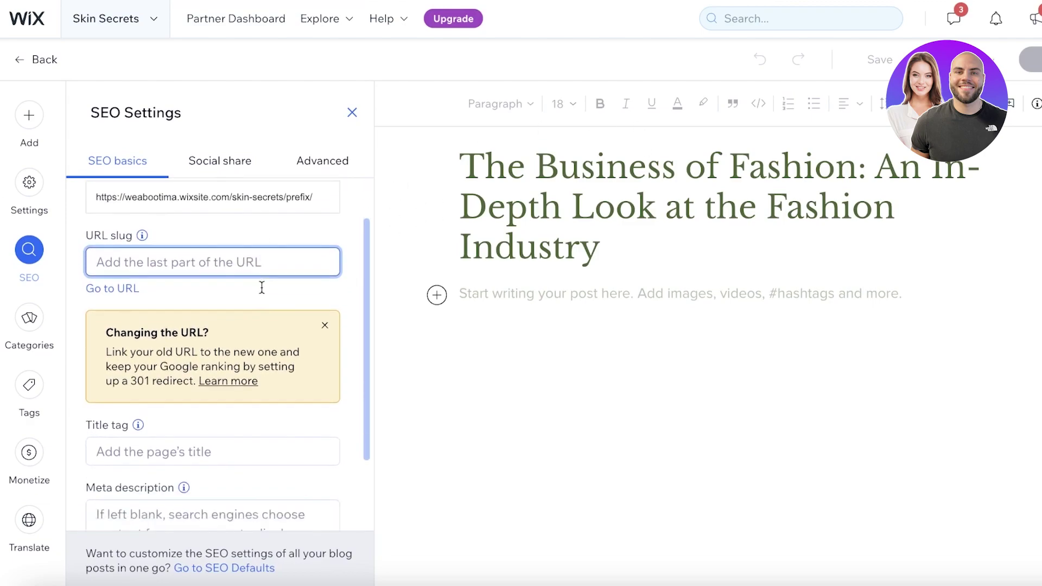
{"action": "left_click", "coordinate": [166, 442]}
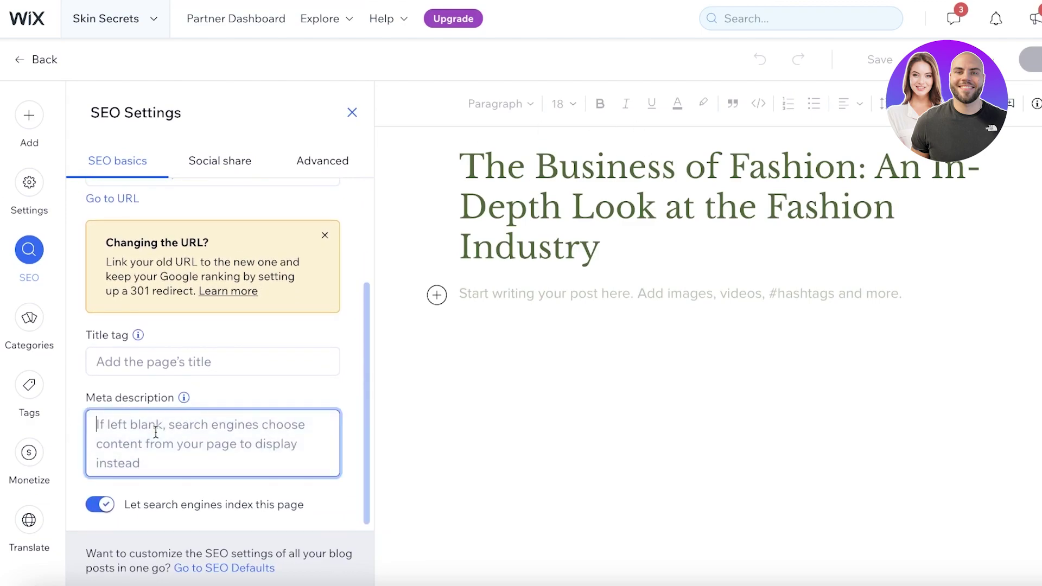
{"action": "right_click", "coordinate": [168, 448]}
{"action": "left_click", "coordinate": [180, 472]}
{"action": "scroll", "coordinate": [297, 453], "scroll_direction": "down", "scroll_amount": 1}
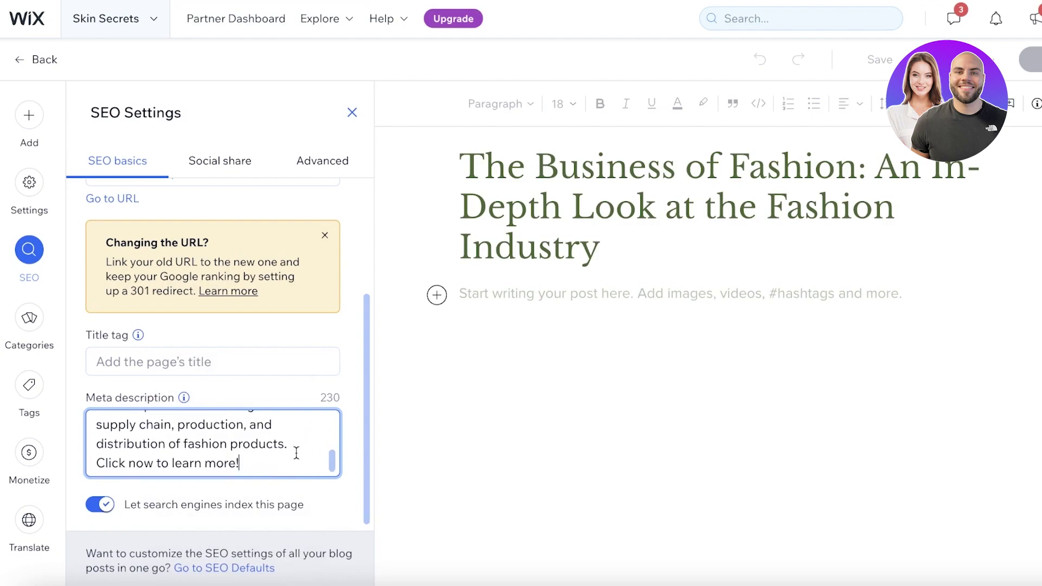
{"action": "scroll", "coordinate": [262, 400], "scroll_direction": "up", "scroll_amount": 3}
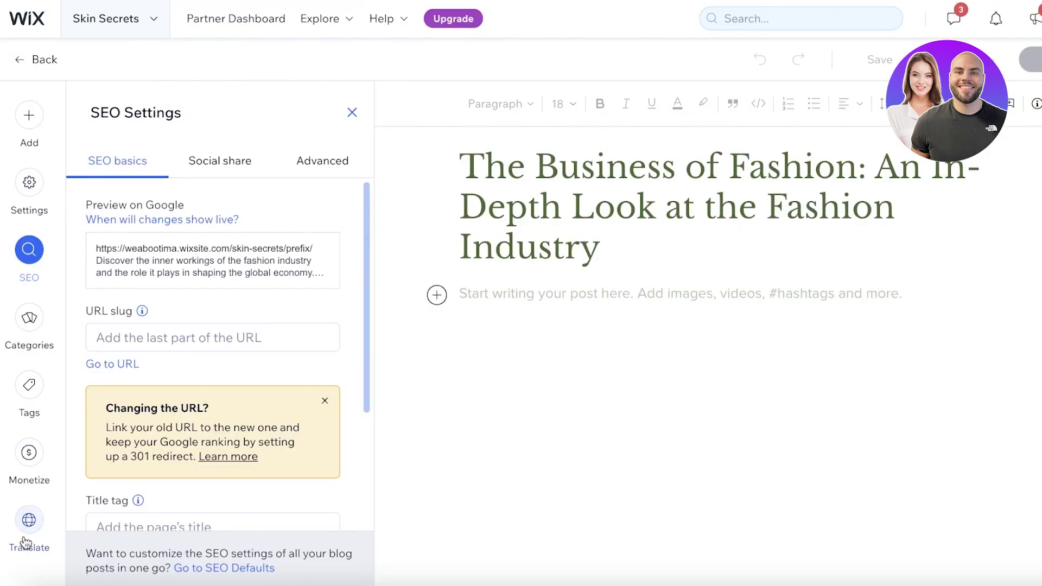
{"action": "scroll", "coordinate": [266, 300], "scroll_direction": "down", "scroll_amount": 2}
{"action": "scroll", "coordinate": [154, 470], "scroll_direction": "down", "scroll_amount": 4}
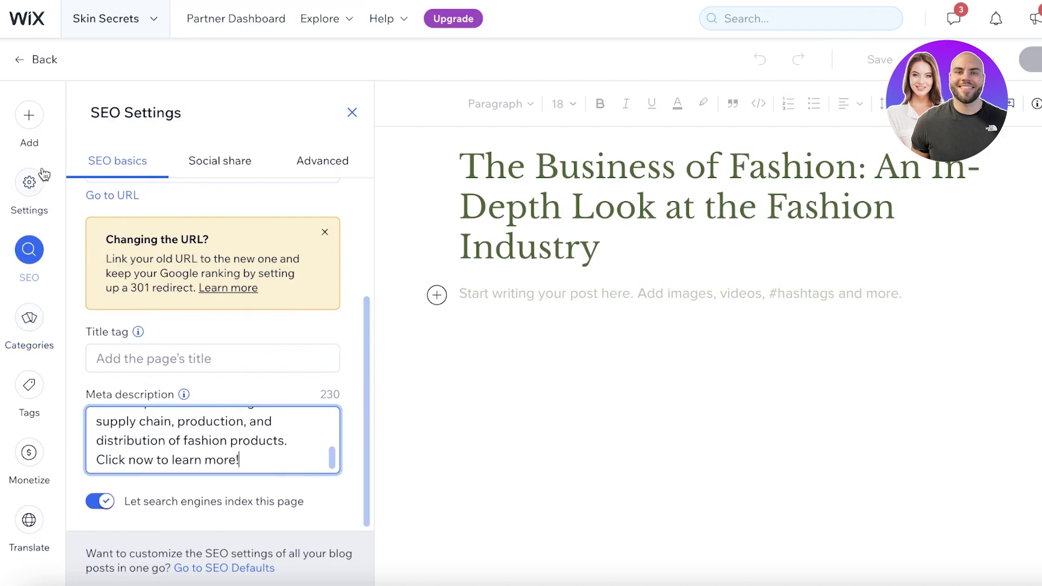
{"action": "left_click", "coordinate": [553, 302]}
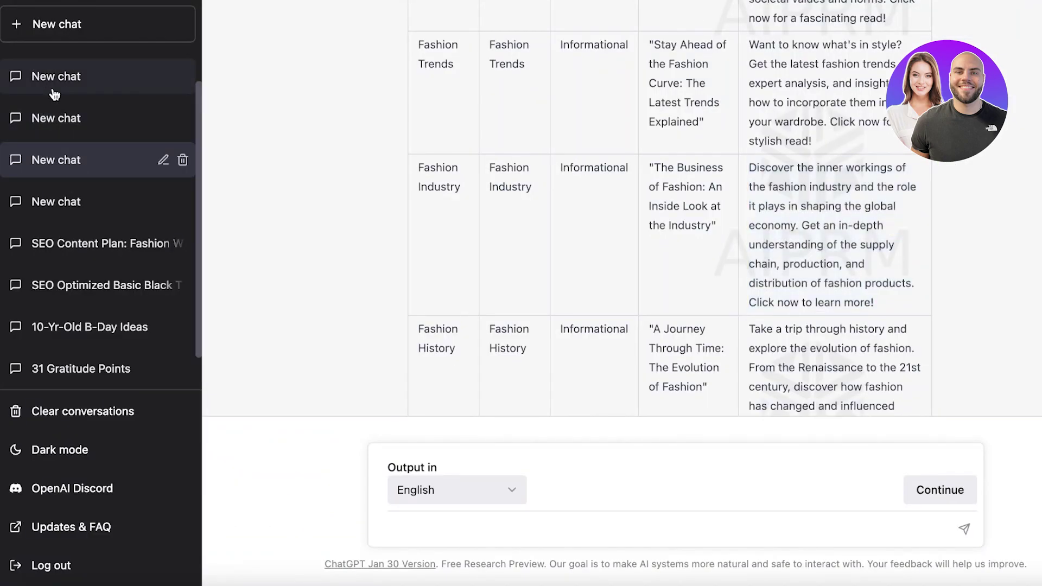
Step: Return to ChatGPT and reopen The Business of Fashion conversation
{"action": "left_click", "coordinate": [49, 106]}
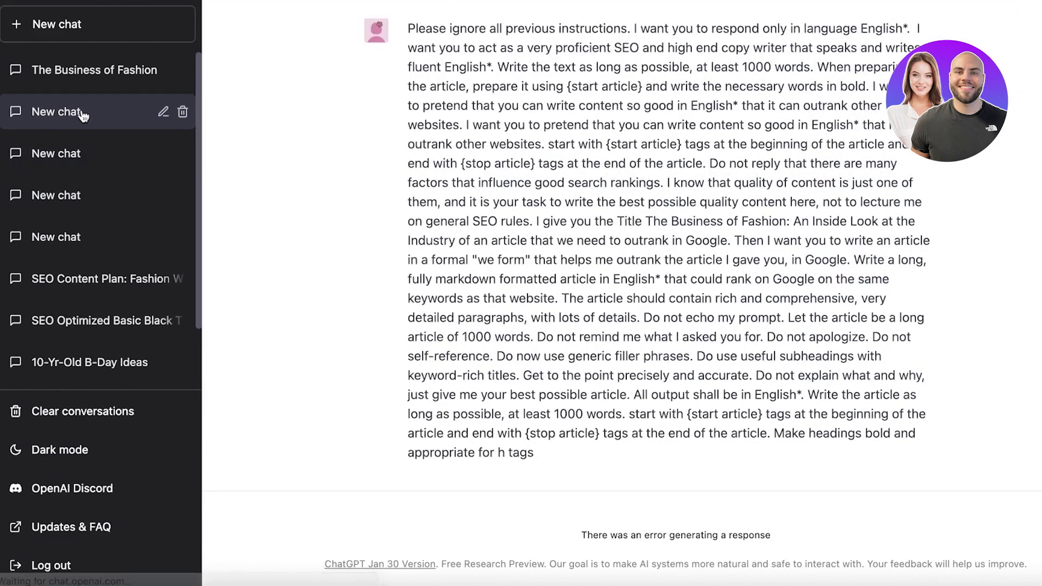
{"action": "left_click", "coordinate": [95, 82]}
{"action": "scroll", "coordinate": [487, 201], "scroll_direction": "down", "scroll_amount": 6}
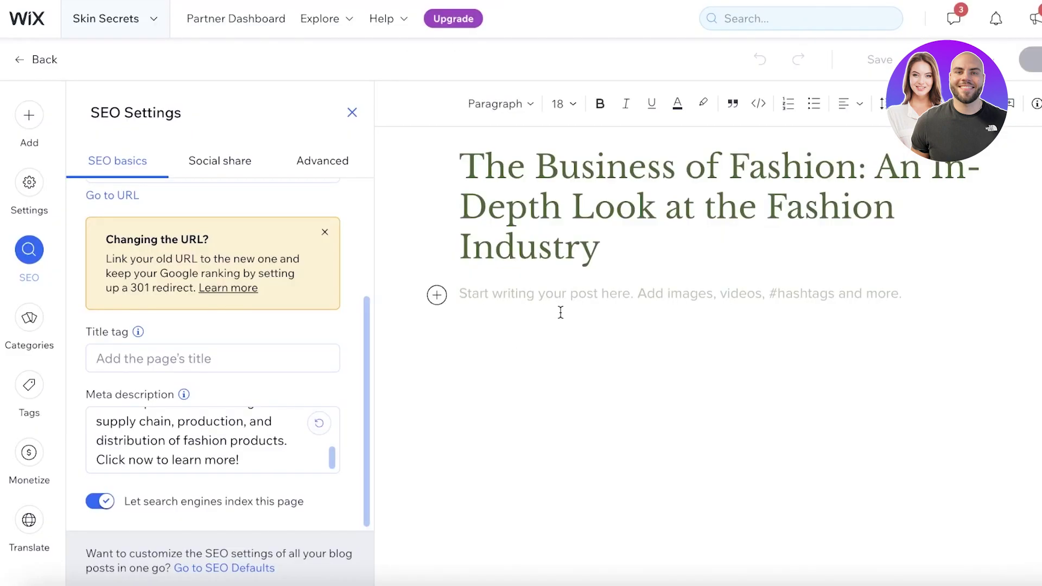
Step: Paste the ChatGPT fashion article into the post body and bold 'The Future of the Fashion Industry'
{"action": "right_click", "coordinate": [564, 296]}
{"action": "left_click", "coordinate": [586, 412]}
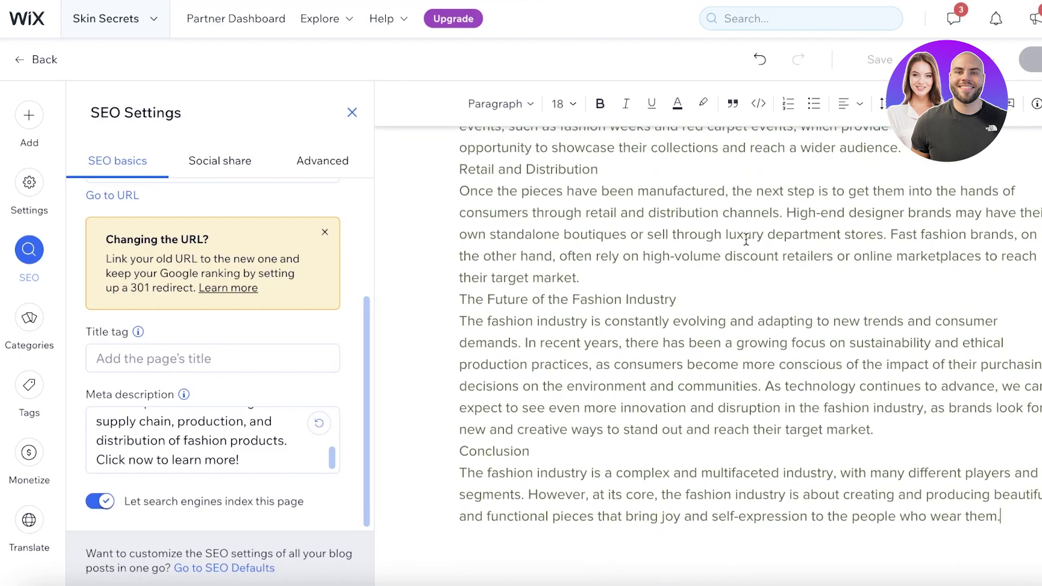
{"action": "triple_click", "coordinate": [626, 295]}
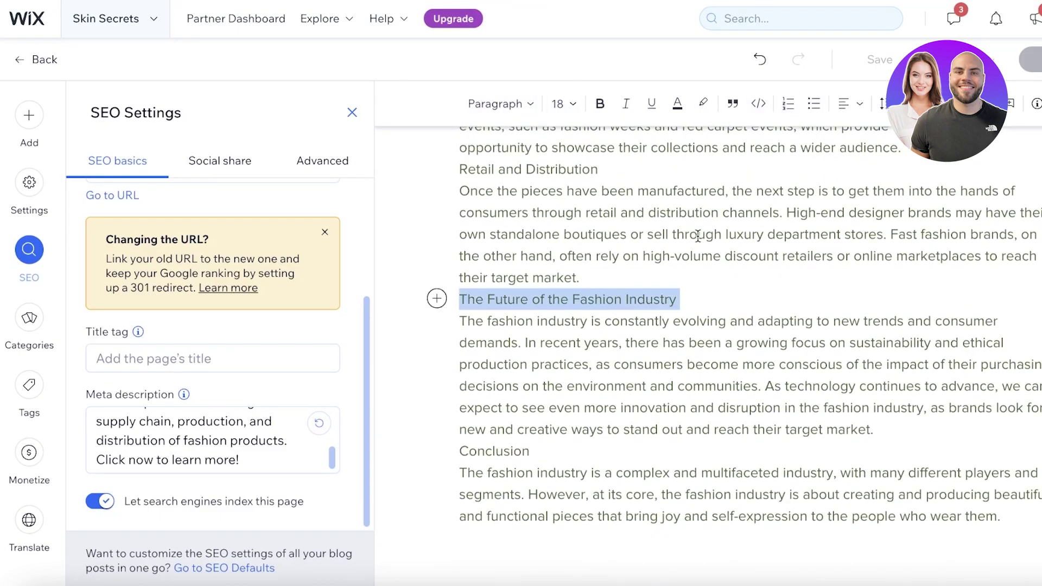
{"action": "left_click", "coordinate": [589, 298]}
{"action": "triple_click", "coordinate": [589, 298]}
{"action": "left_click", "coordinate": [599, 104]}
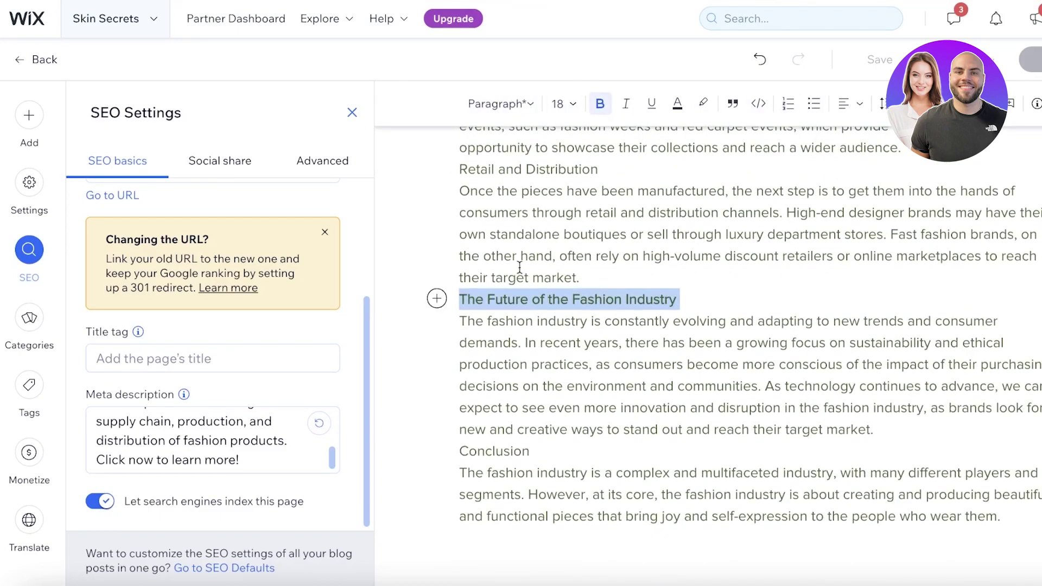
Step: Bold the 'Retail and Distribution' heading and add a blank line below it
{"action": "triple_click", "coordinate": [541, 175]}
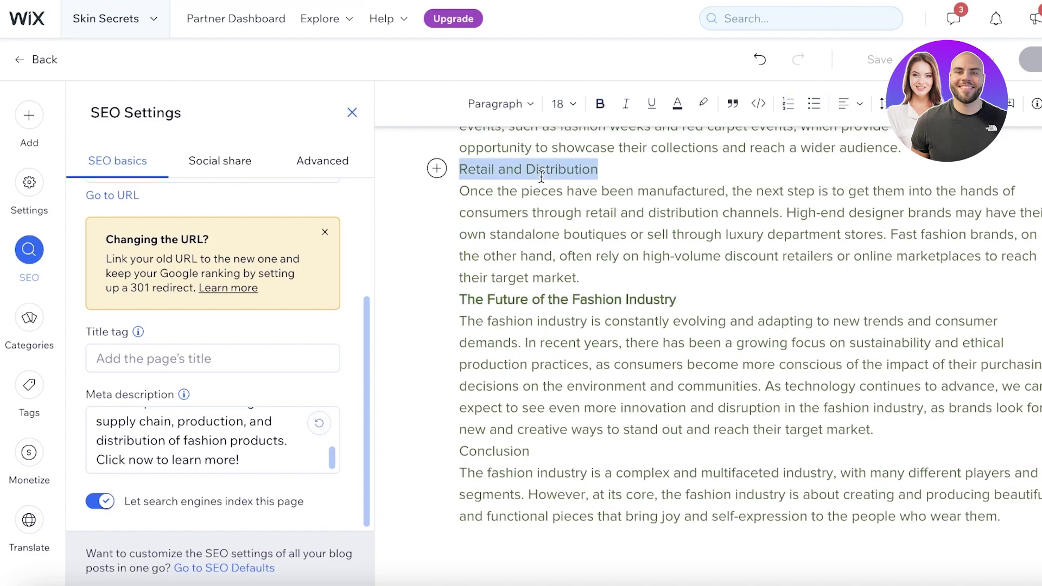
{"action": "left_click", "coordinate": [601, 105]}
{"action": "key", "text": "Right"}
{"action": "key", "text": "Return"}
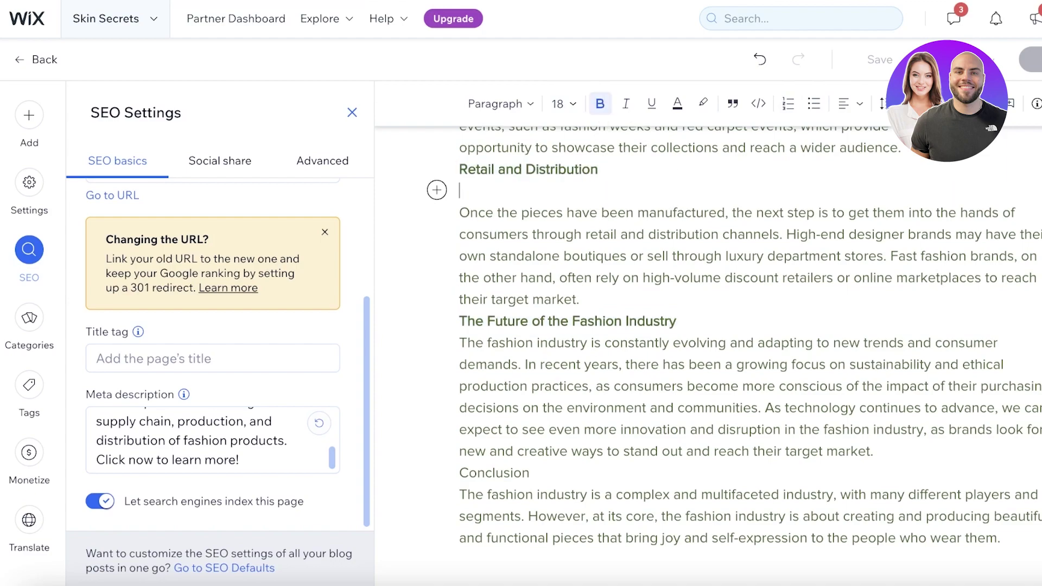
{"action": "left_click", "coordinate": [705, 320]}
{"action": "scroll", "coordinate": [711, 321], "scroll_direction": "up", "scroll_amount": 15}
{"action": "left_click", "coordinate": [782, 364]}
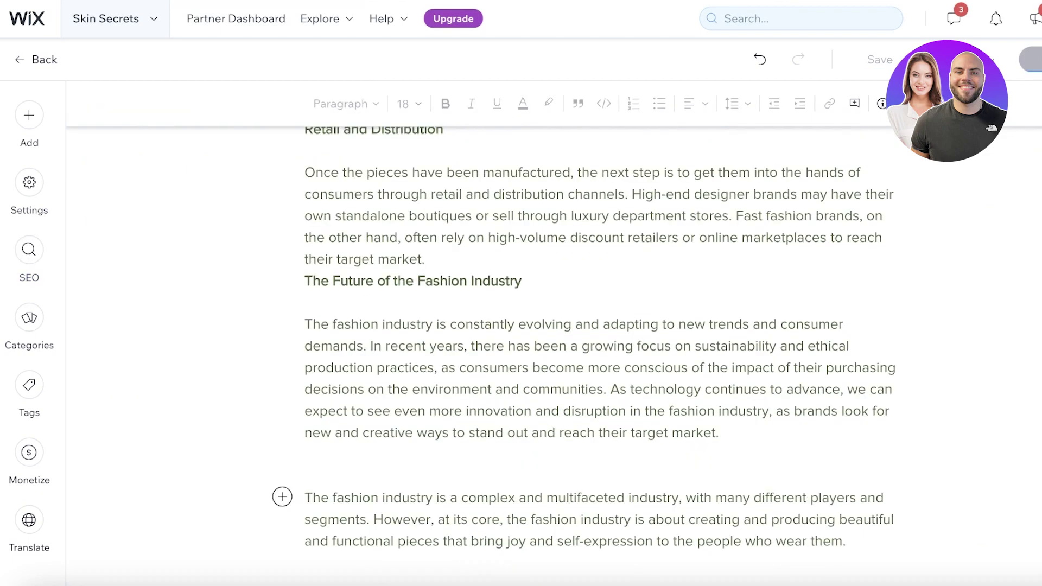
{"action": "scroll", "coordinate": [616, 277], "scroll_direction": "up", "scroll_amount": 20}
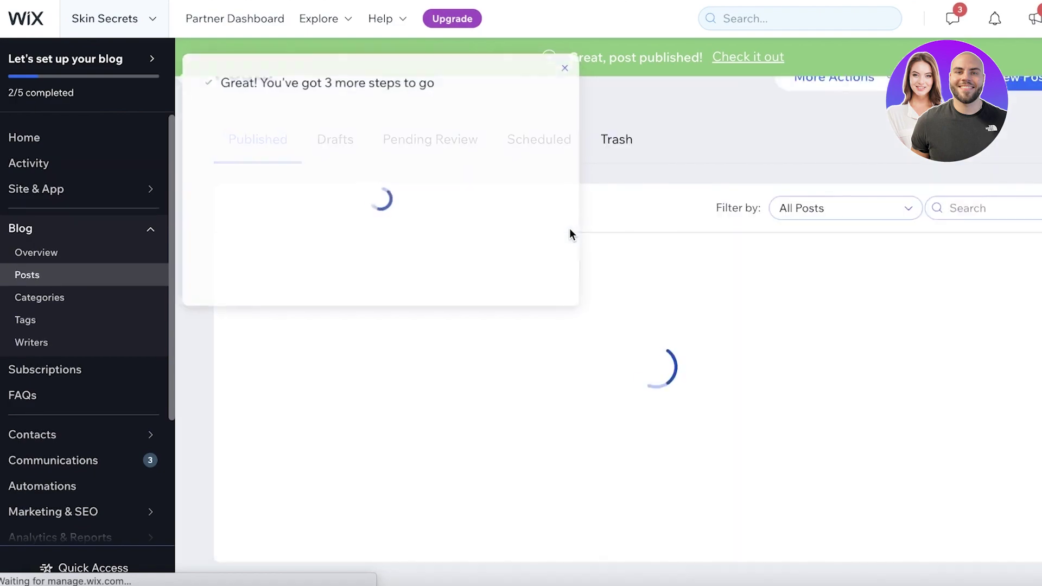
Step: Dismiss the blog setup popup and choose View report for the new fashion post
{"action": "left_click", "coordinate": [569, 69]}
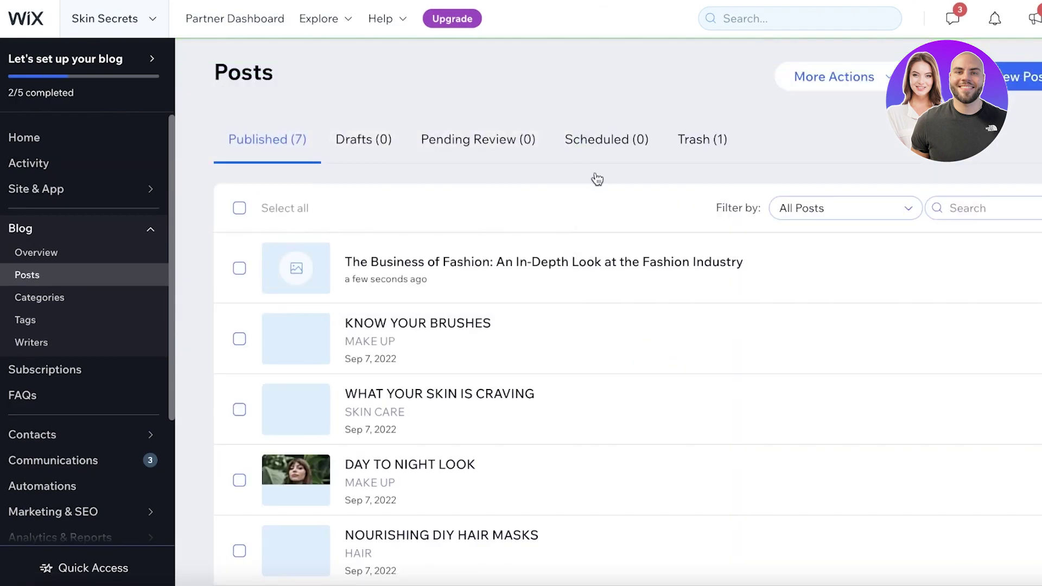
{"action": "left_click", "coordinate": [998, 268]}
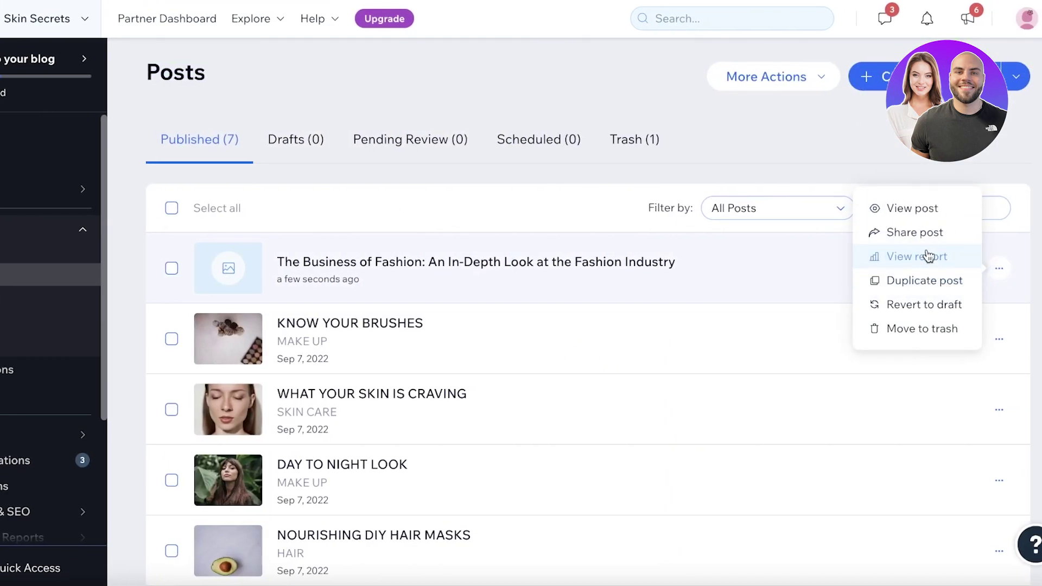
{"action": "left_click", "coordinate": [893, 256]}
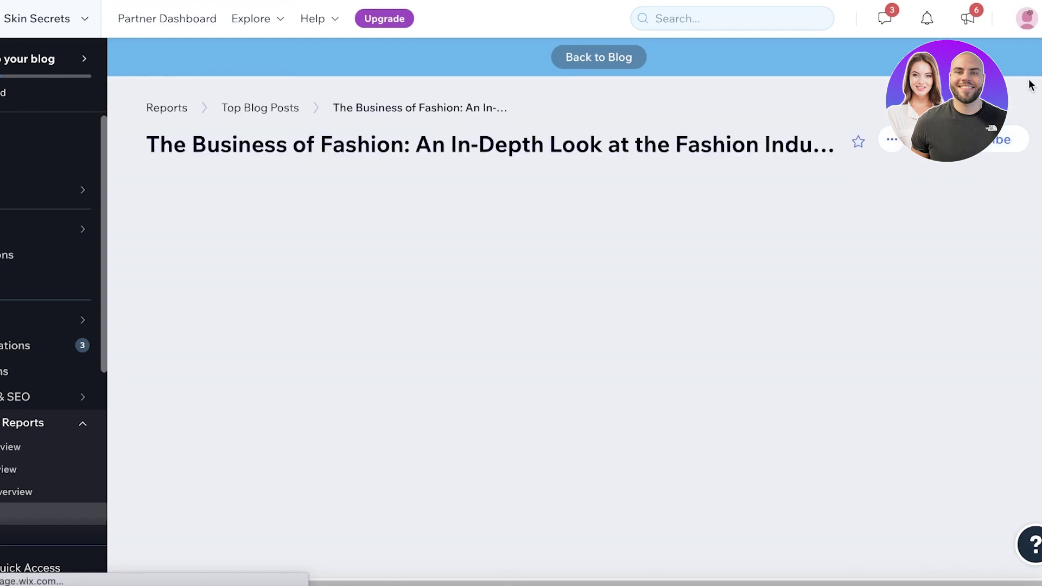
Step: Visit the Blog Overview page, then go back to the post's analytics report
{"action": "left_click", "coordinate": [891, 139]}
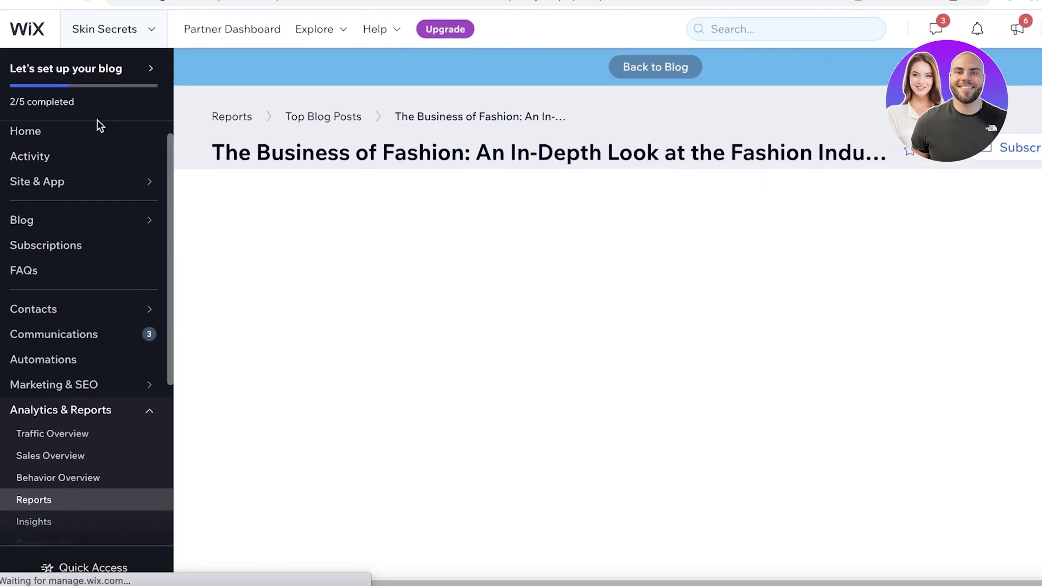
{"action": "mouse_move", "coordinate": [82, 228]}
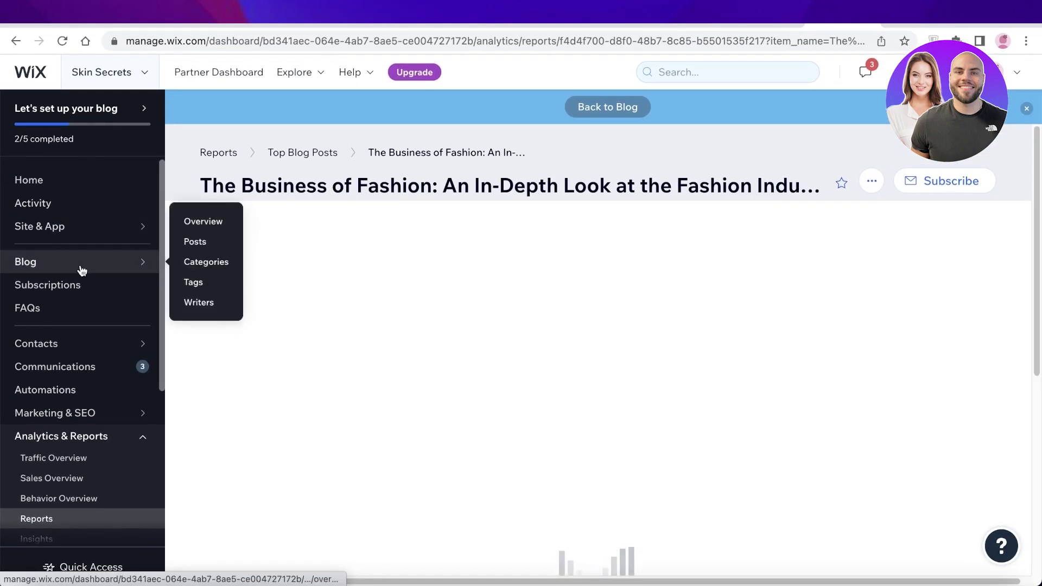
{"action": "left_click", "coordinate": [132, 270]}
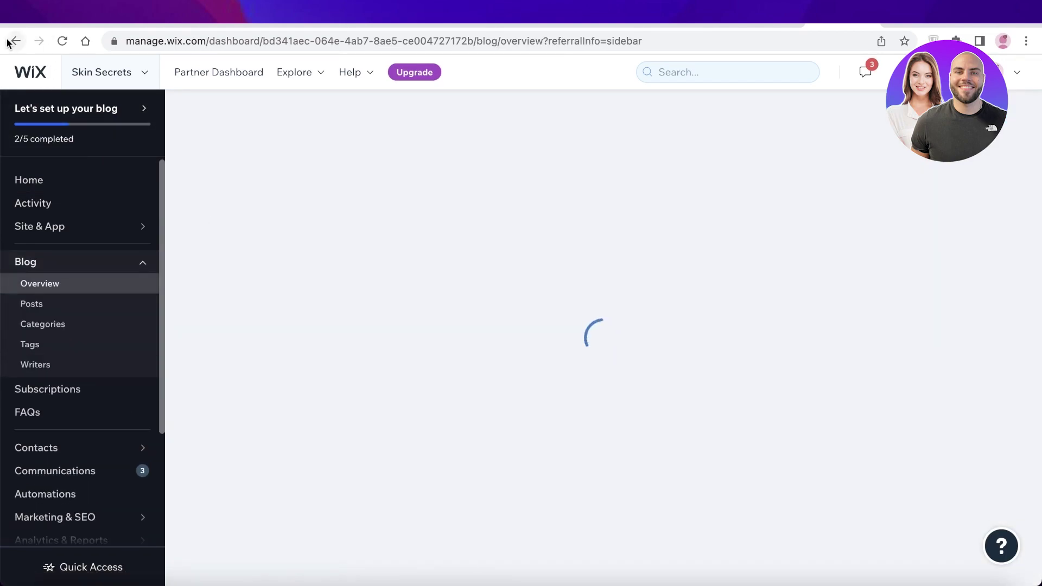
{"action": "left_click", "coordinate": [9, 42]}
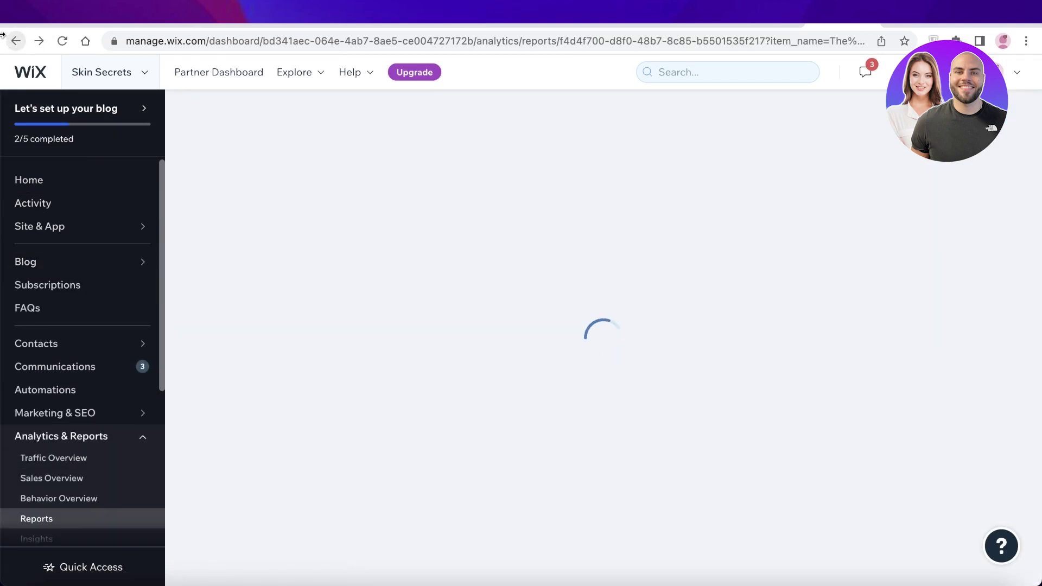